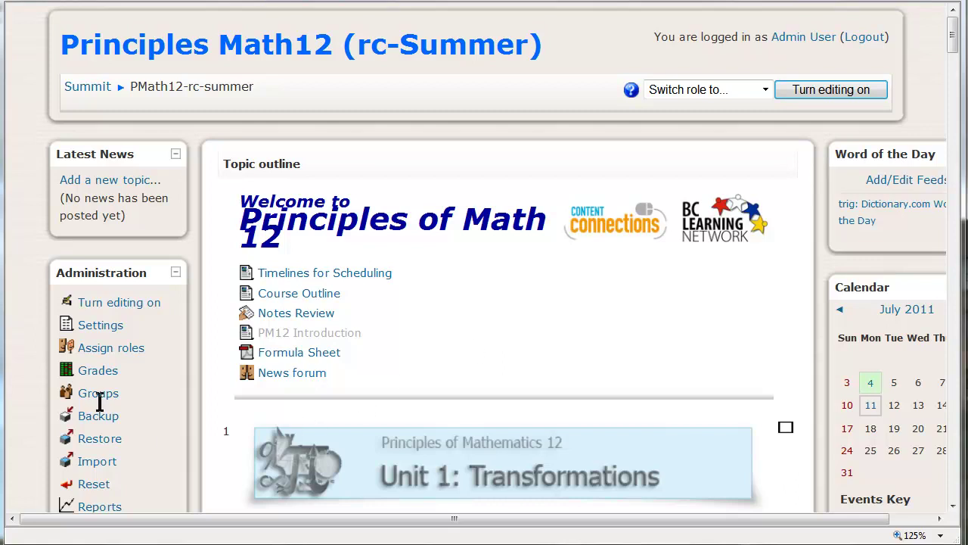
Step: Open Grades in the course Administration block to show the Principles Math12 Grader report
{"action": "left_click", "coordinate": [104, 379]}
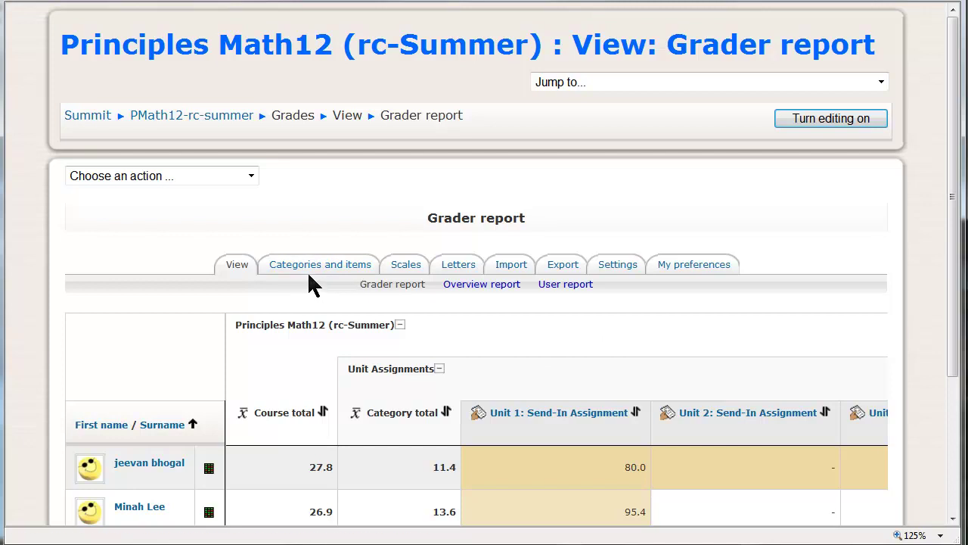
Step: Show the gradebook's Categories and items in Full view
{"action": "left_click", "coordinate": [313, 270]}
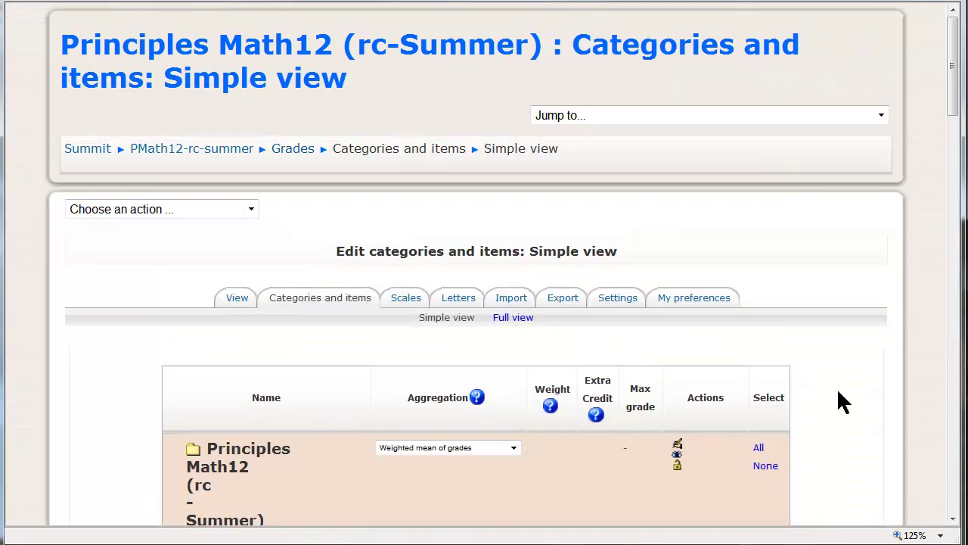
{"action": "scroll", "coordinate": [842, 397], "scroll_direction": "down", "scroll_amount": 2}
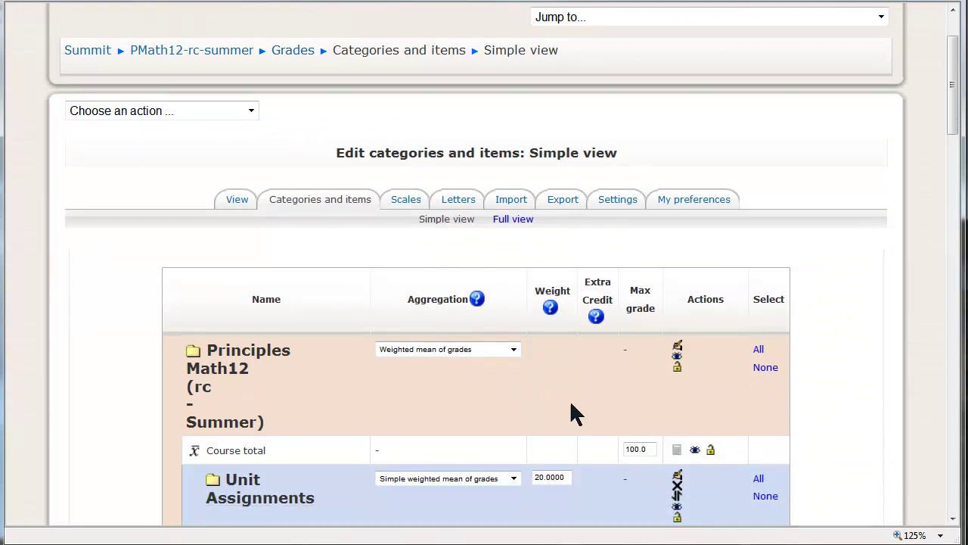
{"action": "left_click", "coordinate": [520, 227]}
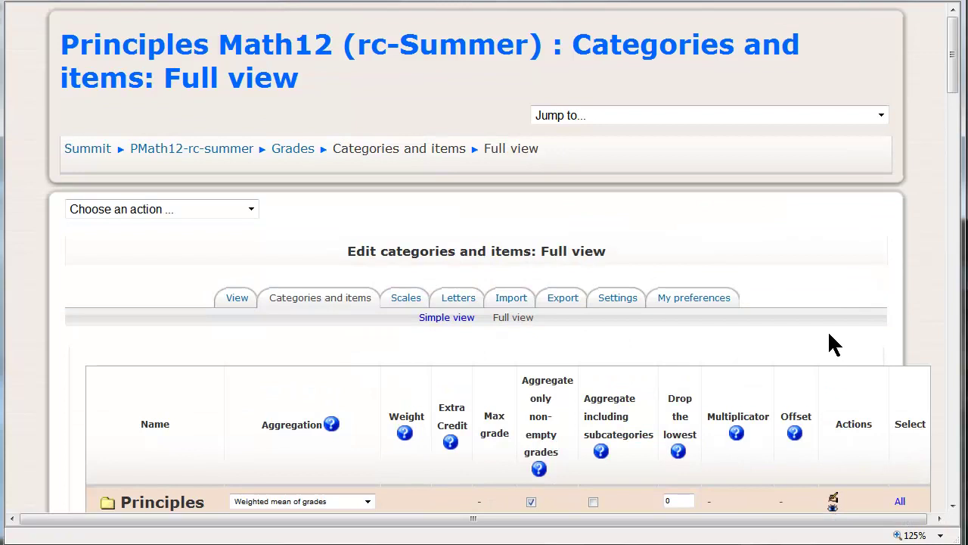
{"action": "scroll", "coordinate": [832, 341], "scroll_direction": "down", "scroll_amount": 2}
{"action": "scroll", "coordinate": [832, 342], "scroll_direction": "down", "scroll_amount": 1}
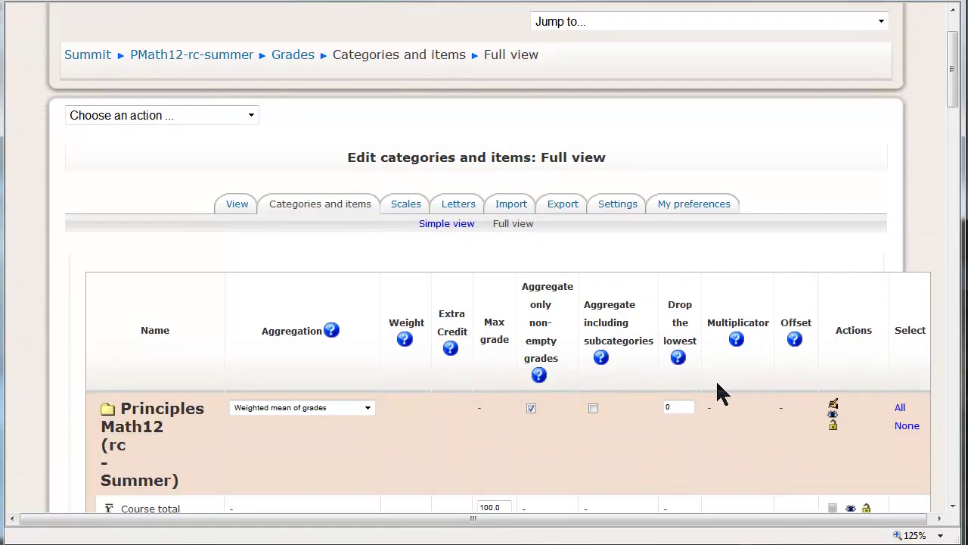
Step: Read the Aggregation help explanation, then close it
{"action": "left_click", "coordinate": [331, 333]}
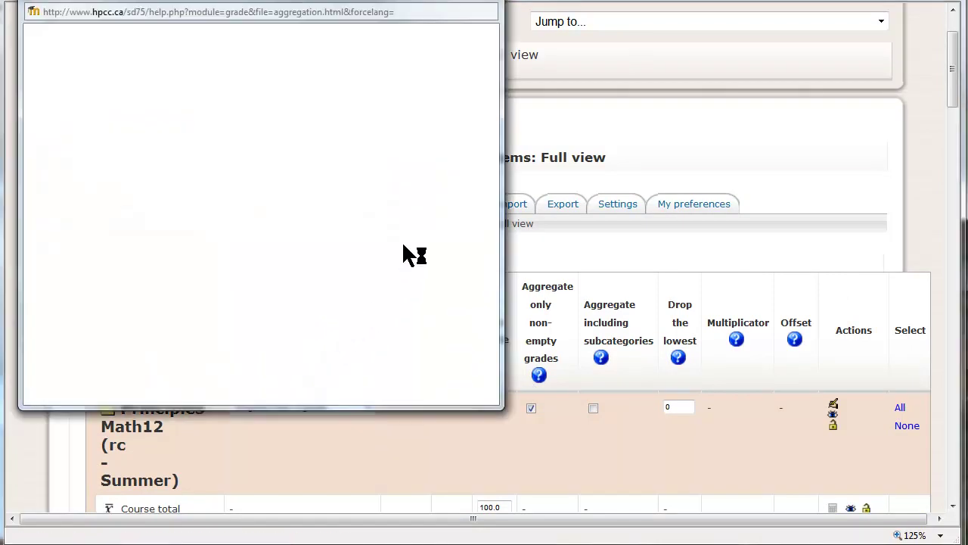
{"action": "scroll", "coordinate": [391, 182], "scroll_direction": "down", "scroll_amount": 3}
{"action": "scroll", "coordinate": [398, 184], "scroll_direction": "up", "scroll_amount": 4}
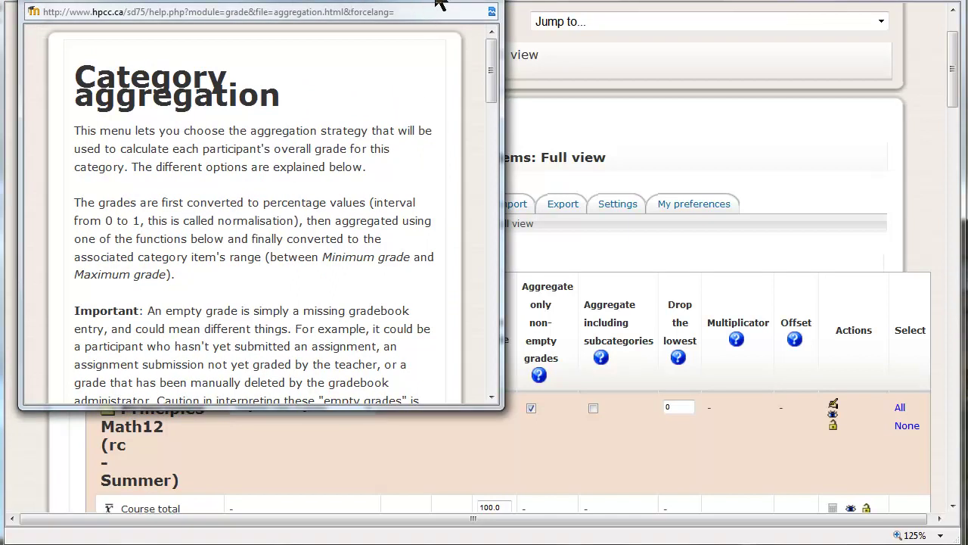
{"action": "left_click", "coordinate": [757, 477]}
{"action": "scroll", "coordinate": [757, 478], "scroll_direction": "down", "scroll_amount": 2}
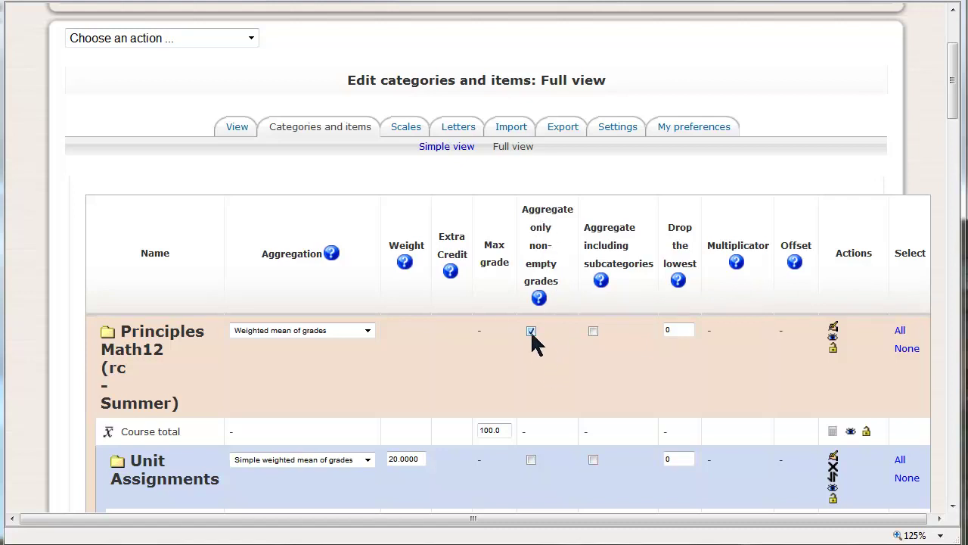
{"action": "scroll", "coordinate": [547, 390], "scroll_direction": "down", "scroll_amount": 3}
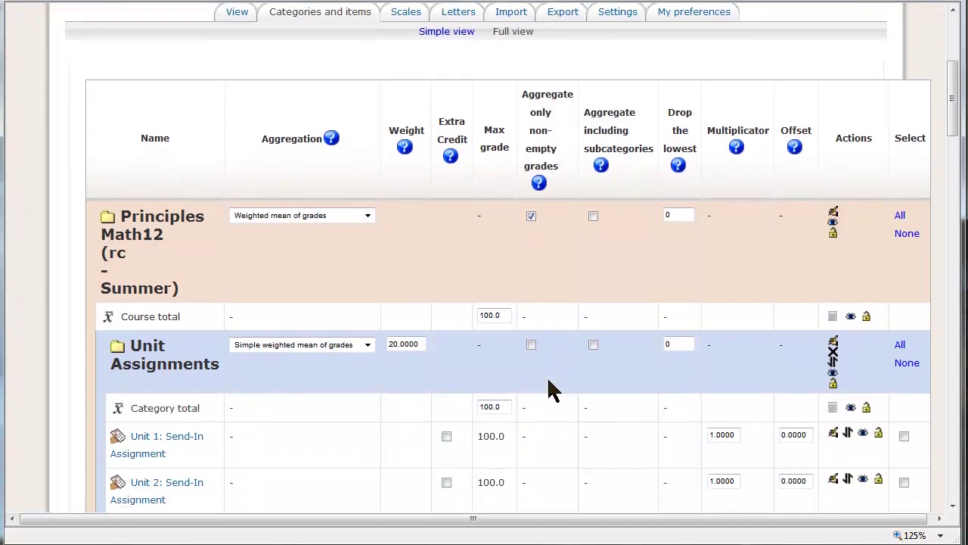
{"action": "scroll", "coordinate": [539, 360], "scroll_direction": "down", "scroll_amount": 4}
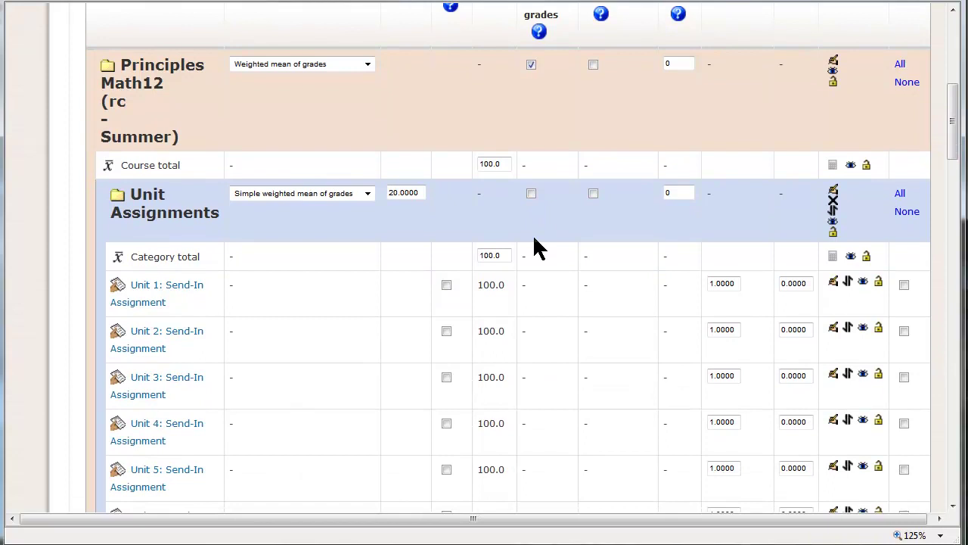
{"action": "scroll", "coordinate": [534, 235], "scroll_direction": "up", "scroll_amount": 5}
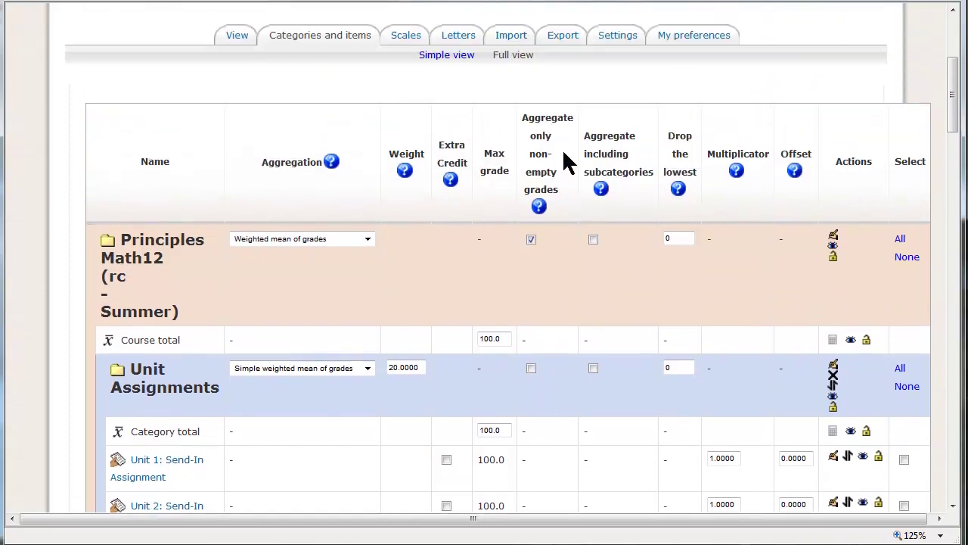
{"action": "scroll", "coordinate": [547, 363], "scroll_direction": "up", "scroll_amount": 1}
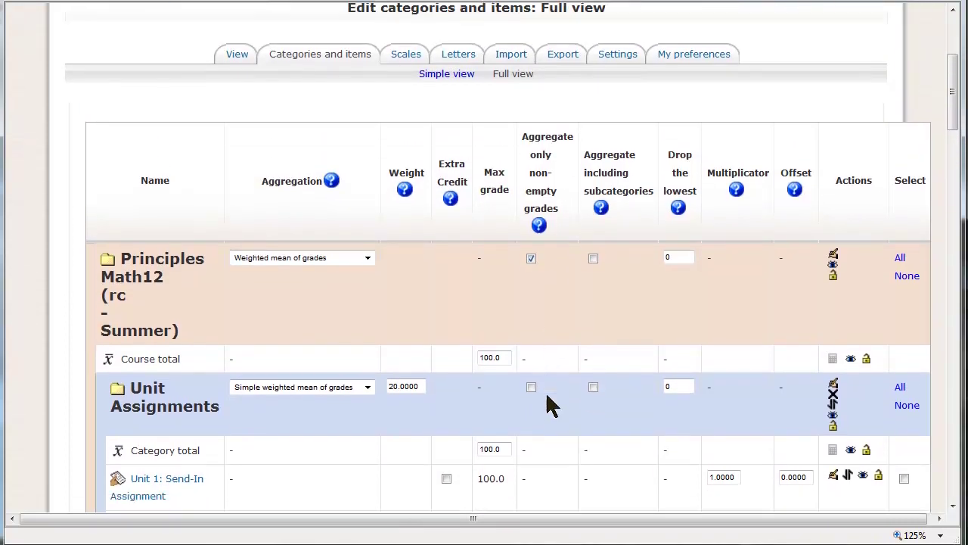
{"action": "scroll", "coordinate": [545, 391], "scroll_direction": "down", "scroll_amount": 3}
{"action": "scroll", "coordinate": [549, 396], "scroll_direction": "down", "scroll_amount": 1}
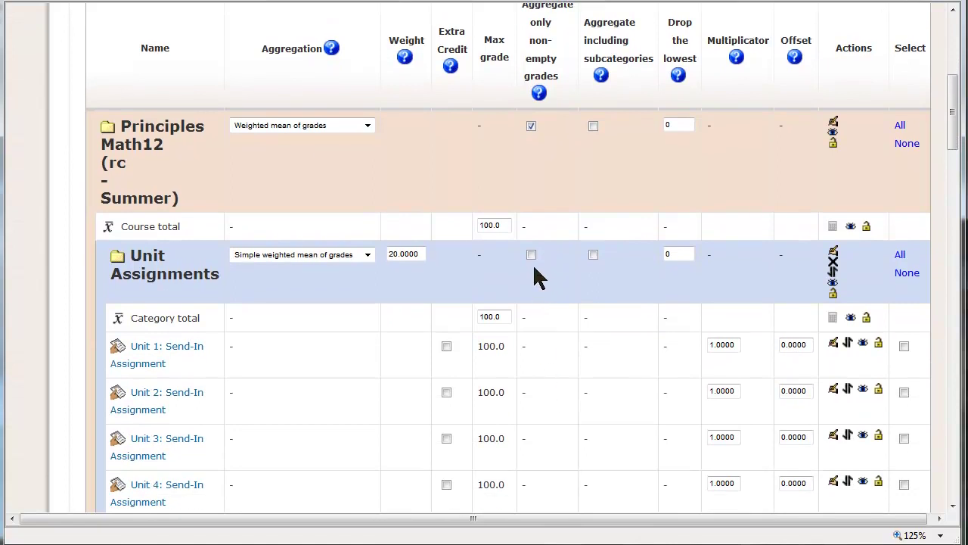
{"action": "scroll", "coordinate": [566, 338], "scroll_direction": "down", "scroll_amount": 2}
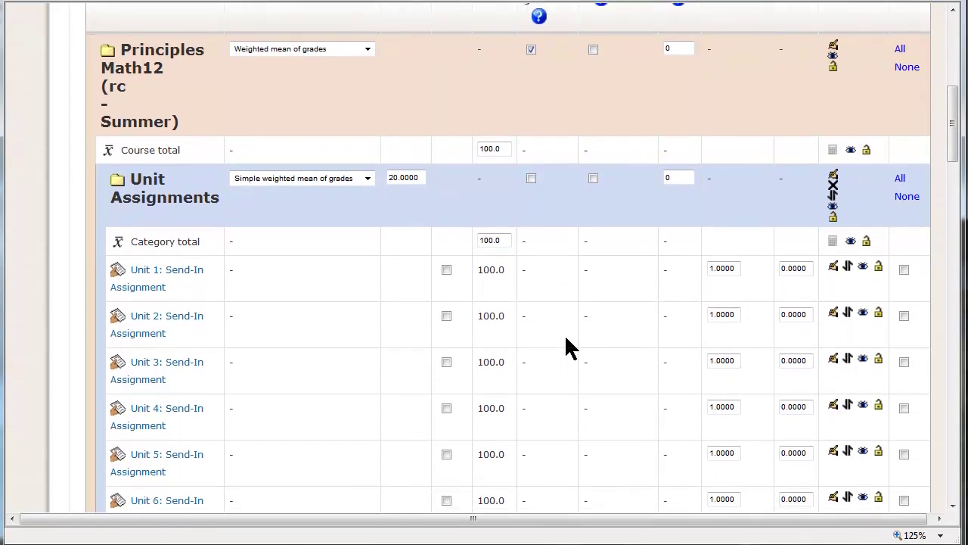
{"action": "scroll", "coordinate": [553, 302], "scroll_direction": "down", "scroll_amount": 2}
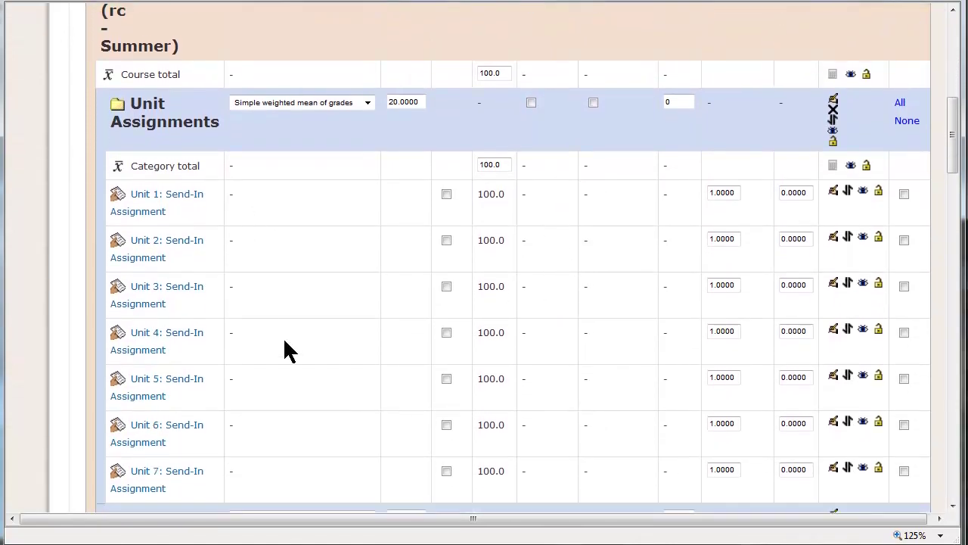
{"action": "scroll", "coordinate": [285, 345], "scroll_direction": "down", "scroll_amount": 2}
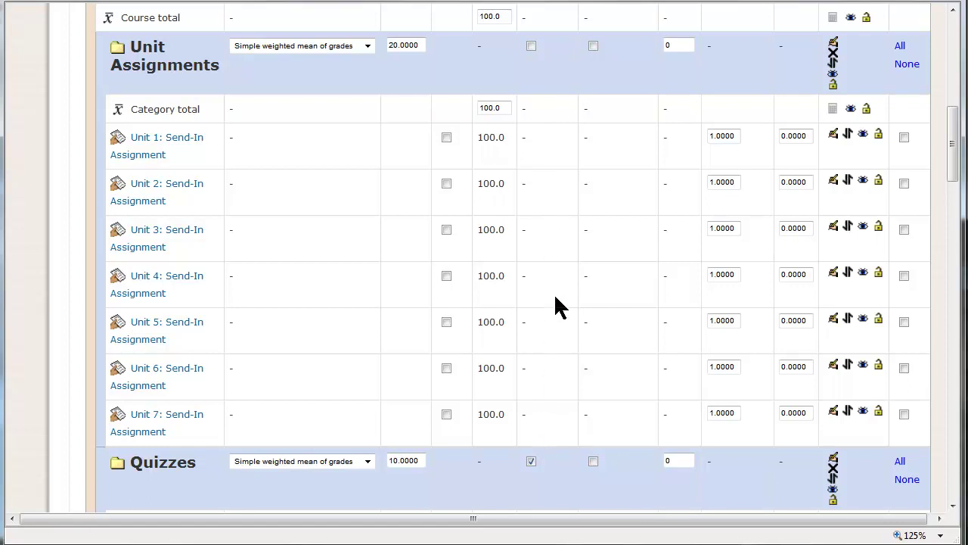
{"action": "scroll", "coordinate": [556, 306], "scroll_direction": "up", "scroll_amount": 1}
{"action": "scroll", "coordinate": [561, 312], "scroll_direction": "up", "scroll_amount": 3}
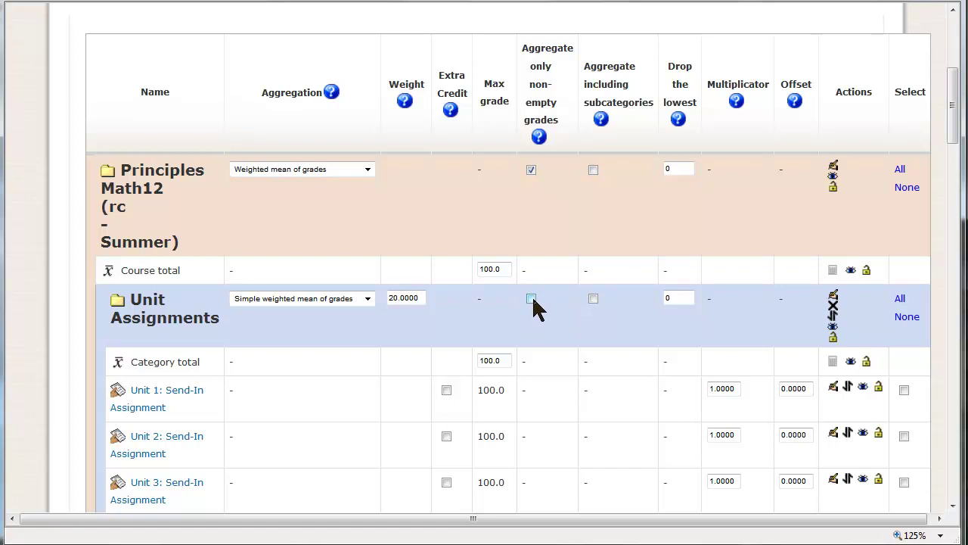
Step: Tick 'Aggregate only non-empty grades' for the Unit Assignments category
{"action": "left_click", "coordinate": [533, 301]}
{"action": "scroll", "coordinate": [556, 359], "scroll_direction": "down", "scroll_amount": 3}
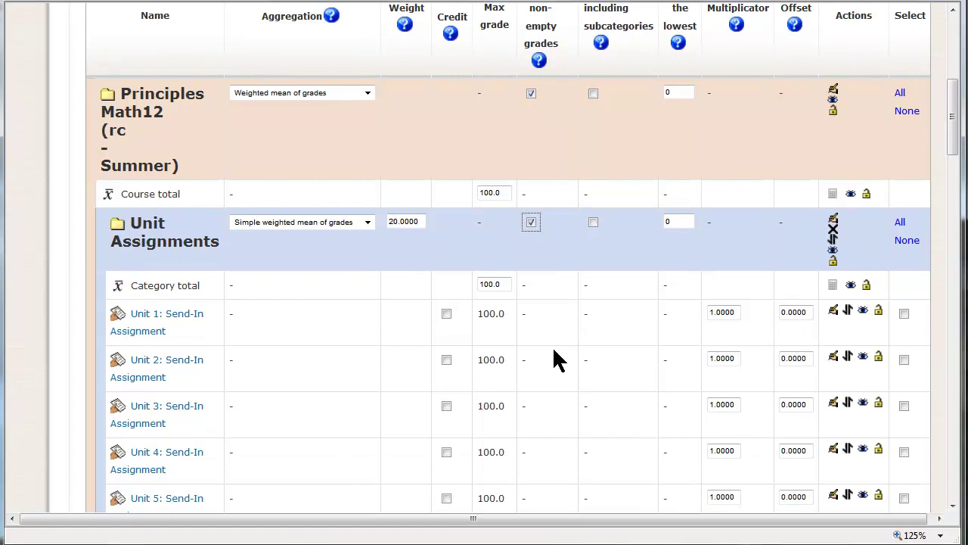
{"action": "scroll", "coordinate": [556, 359], "scroll_direction": "down", "scroll_amount": 2}
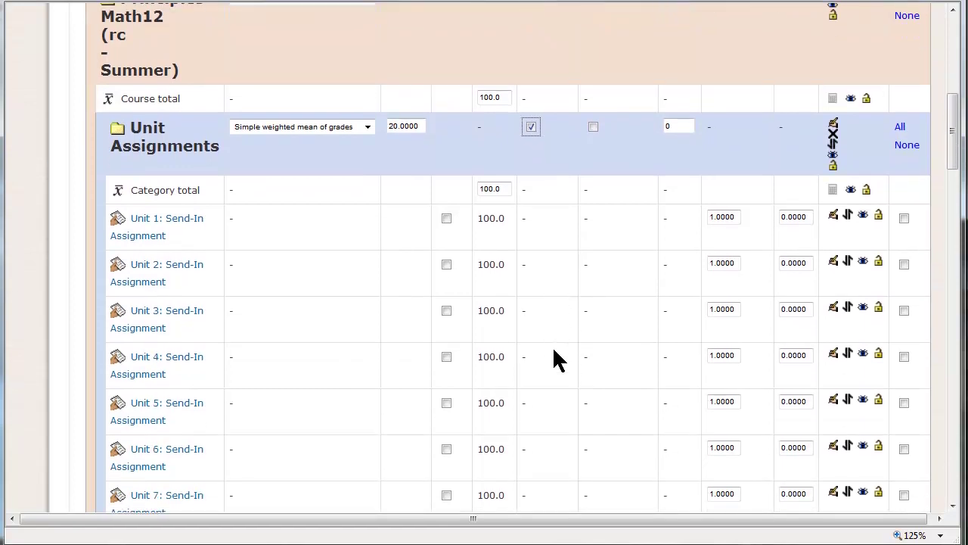
{"action": "scroll", "coordinate": [556, 360], "scroll_direction": "down", "scroll_amount": 13}
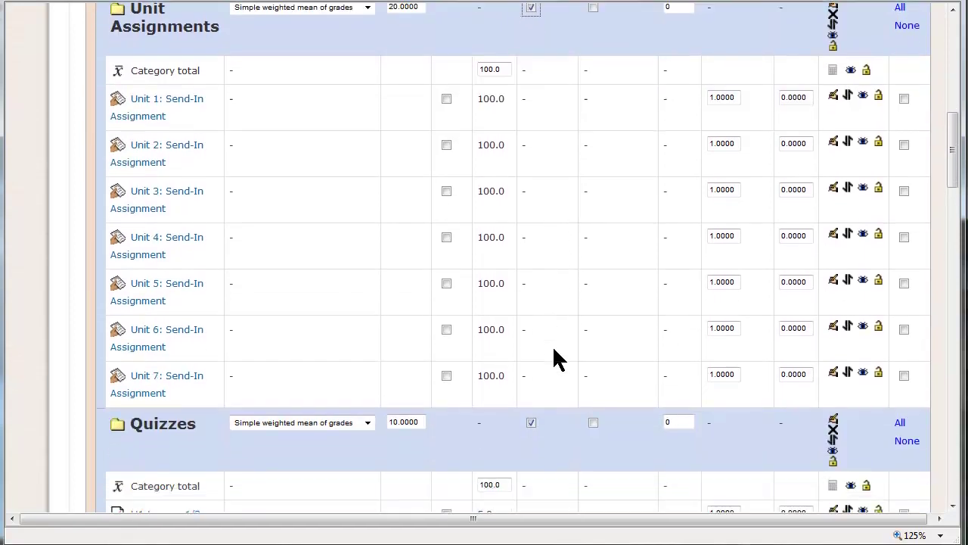
{"action": "scroll", "coordinate": [556, 359], "scroll_direction": "down", "scroll_amount": 8}
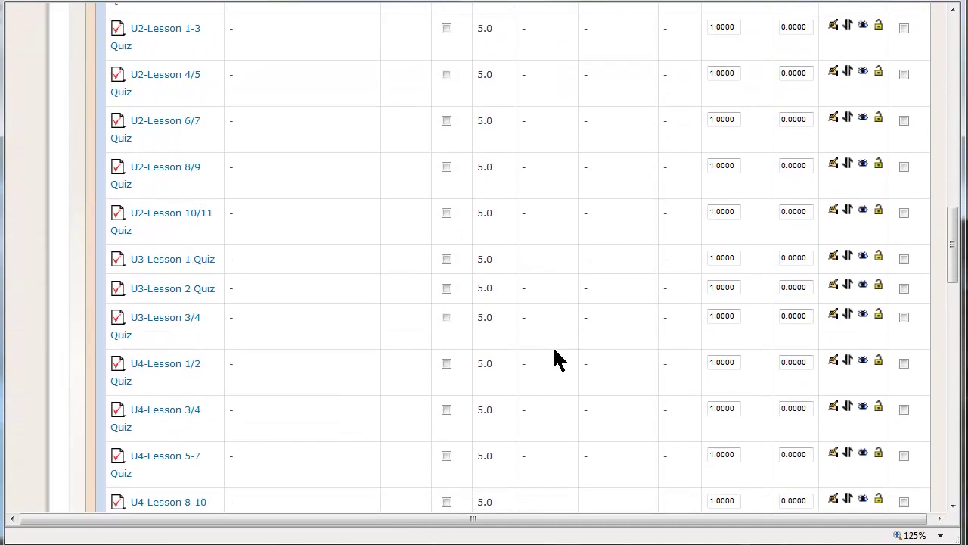
{"action": "scroll", "coordinate": [554, 350], "scroll_direction": "up", "scroll_amount": 15}
{"action": "scroll", "coordinate": [554, 349], "scroll_direction": "down", "scroll_amount": 17}
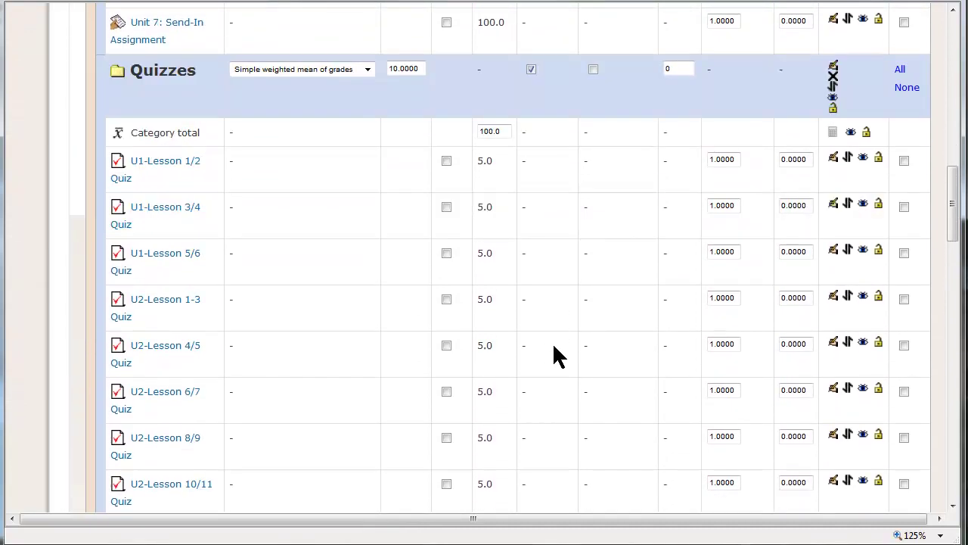
{"action": "scroll", "coordinate": [554, 345], "scroll_direction": "down", "scroll_amount": 20}
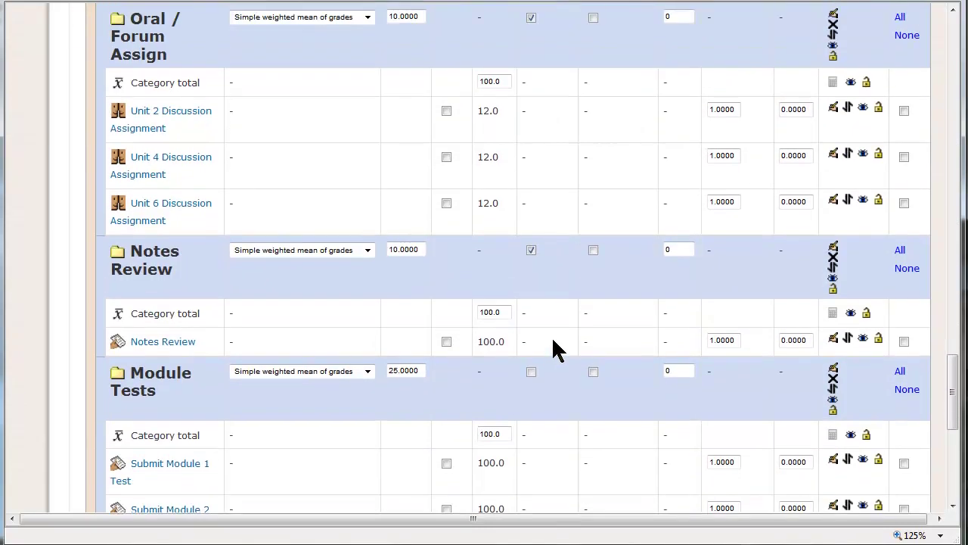
Step: Tick 'Aggregate only non-empty grades' for Module Tests and save the changes
{"action": "left_click", "coordinate": [531, 372]}
{"action": "scroll", "coordinate": [551, 384], "scroll_direction": "down", "scroll_amount": 1}
{"action": "scroll", "coordinate": [553, 380], "scroll_direction": "down", "scroll_amount": 10}
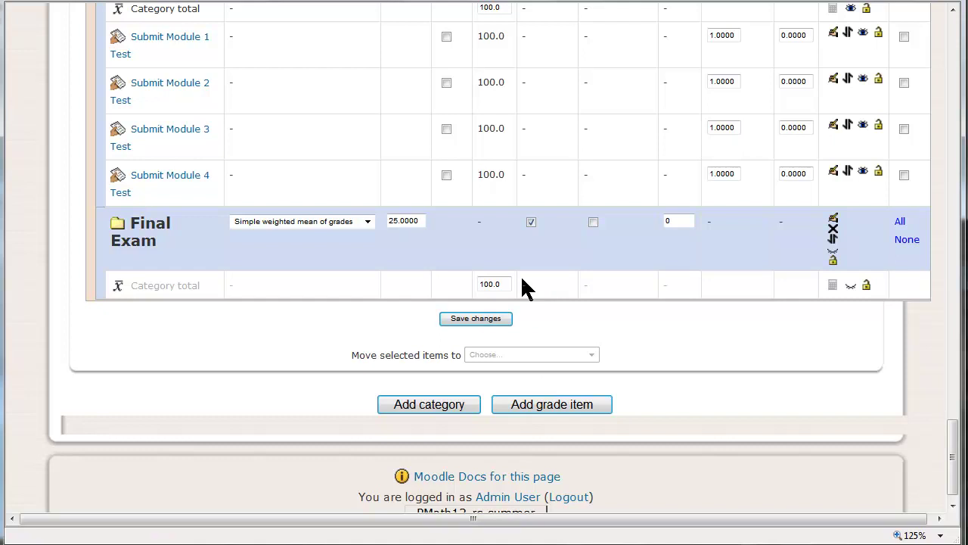
{"action": "left_click", "coordinate": [469, 318]}
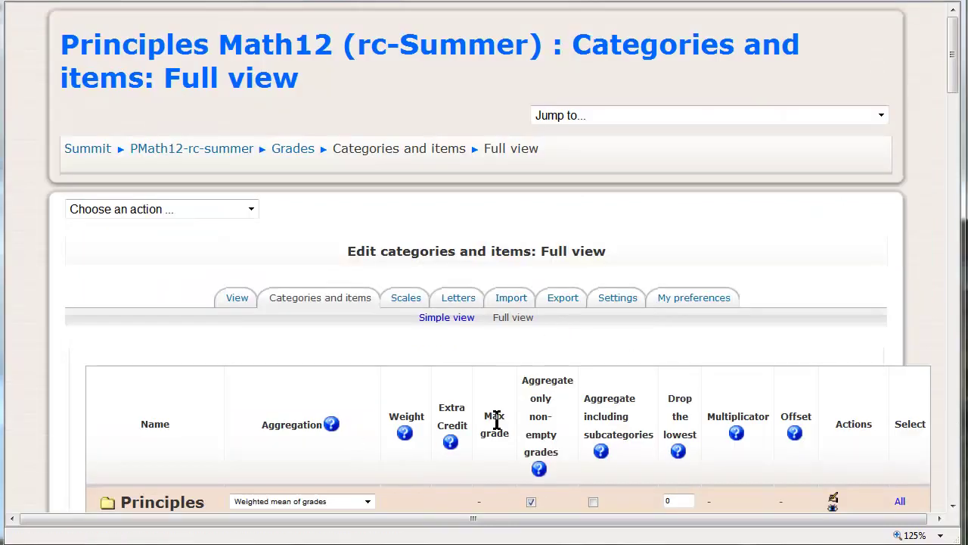
Step: Review the course Aggregation choices and bring up the Category aggregation help window
{"action": "scroll", "coordinate": [633, 358], "scroll_direction": "down", "scroll_amount": 5}
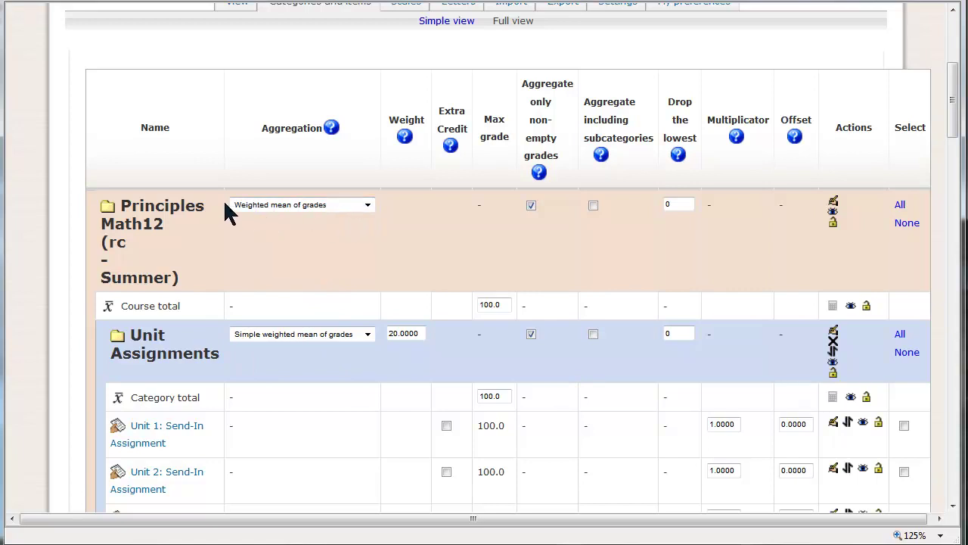
{"action": "left_click", "coordinate": [369, 208]}
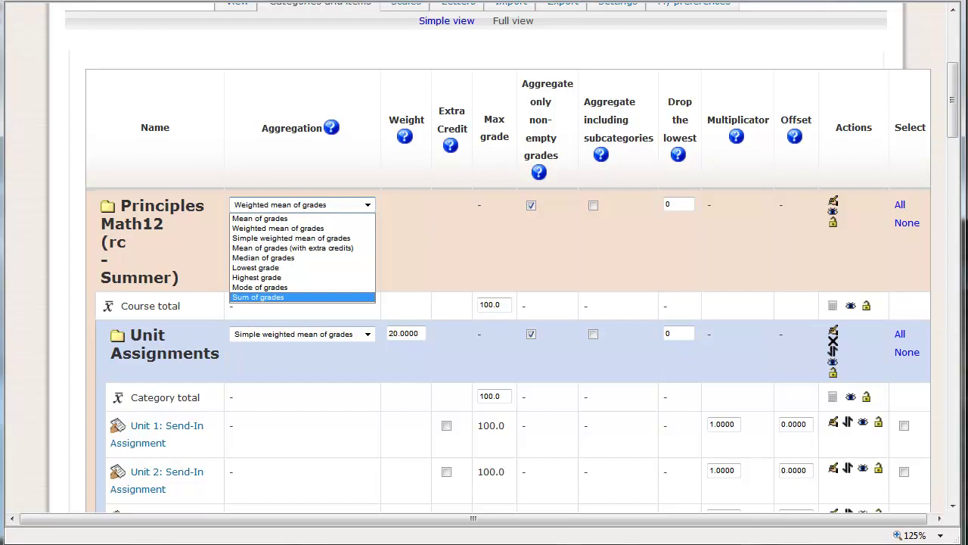
{"action": "left_click", "coordinate": [333, 134]}
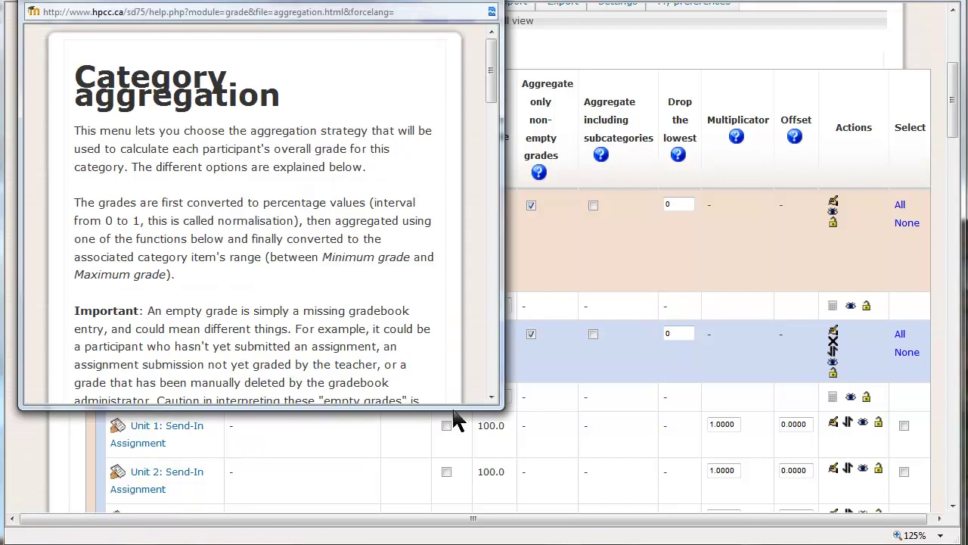
Step: Maximize the aggregation help window and read through the method explanations
{"action": "double_click", "coordinate": [458, 3]}
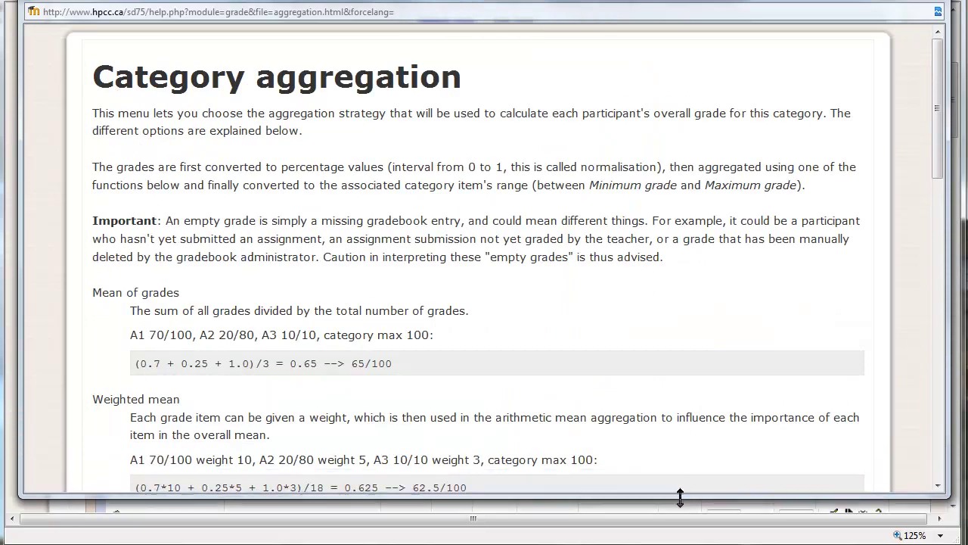
{"action": "left_click_drag", "start_coordinate": [680, 497], "coordinate": [680, 505]}
{"action": "scroll", "coordinate": [605, 401], "scroll_direction": "down", "scroll_amount": 3}
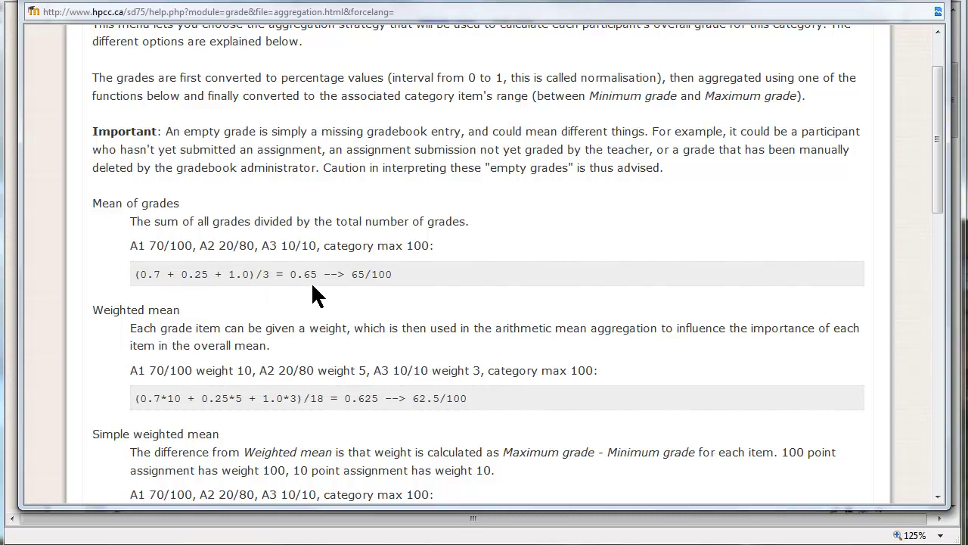
{"action": "scroll", "coordinate": [313, 282], "scroll_direction": "down", "scroll_amount": 1}
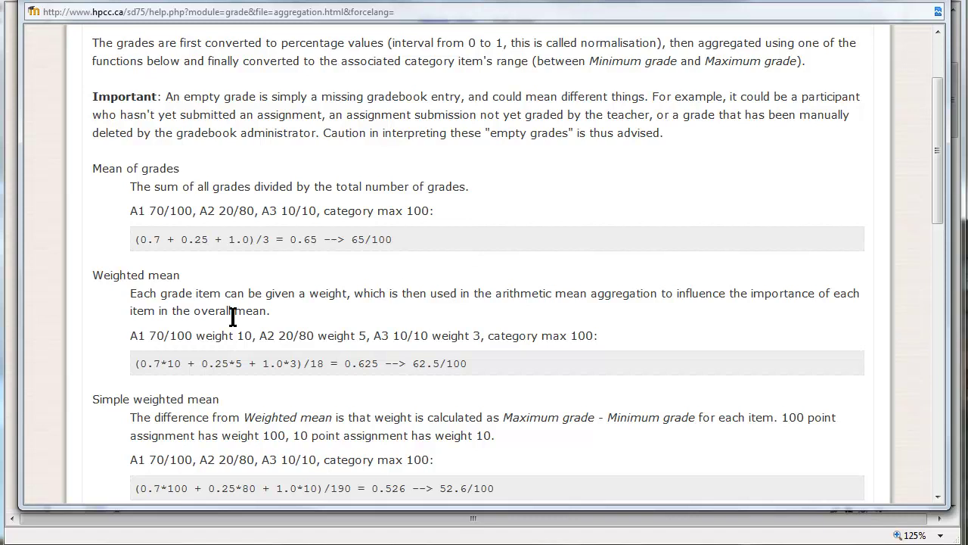
{"action": "scroll", "coordinate": [400, 363], "scroll_direction": "down", "scroll_amount": 3}
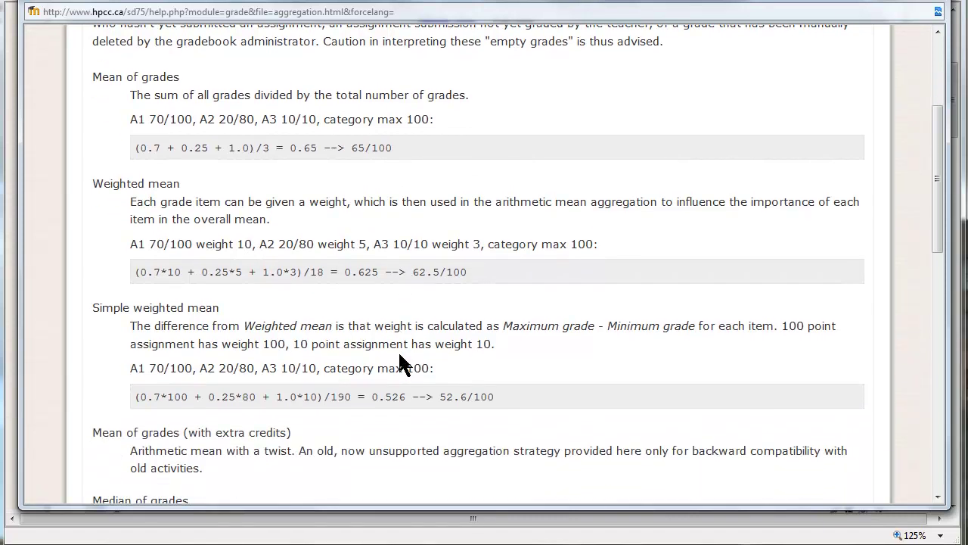
{"action": "scroll", "coordinate": [362, 362], "scroll_direction": "down", "scroll_amount": 1}
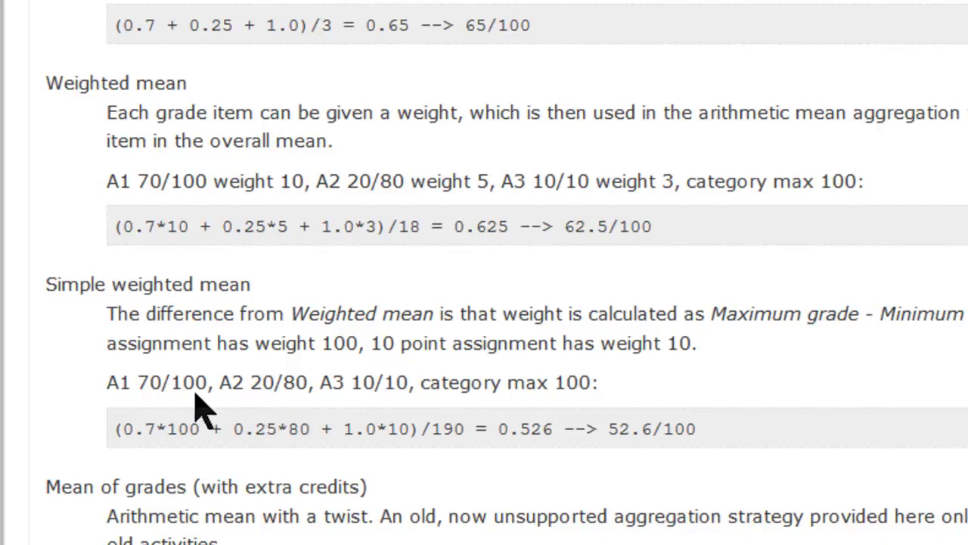
Step: Highlight the example maximum grades 100, 80 and 10, then clear the highlight
{"action": "left_click_drag", "start_coordinate": [170, 387], "coordinate": [216, 385]}
{"action": "left_click_drag", "start_coordinate": [282, 384], "coordinate": [305, 385]}
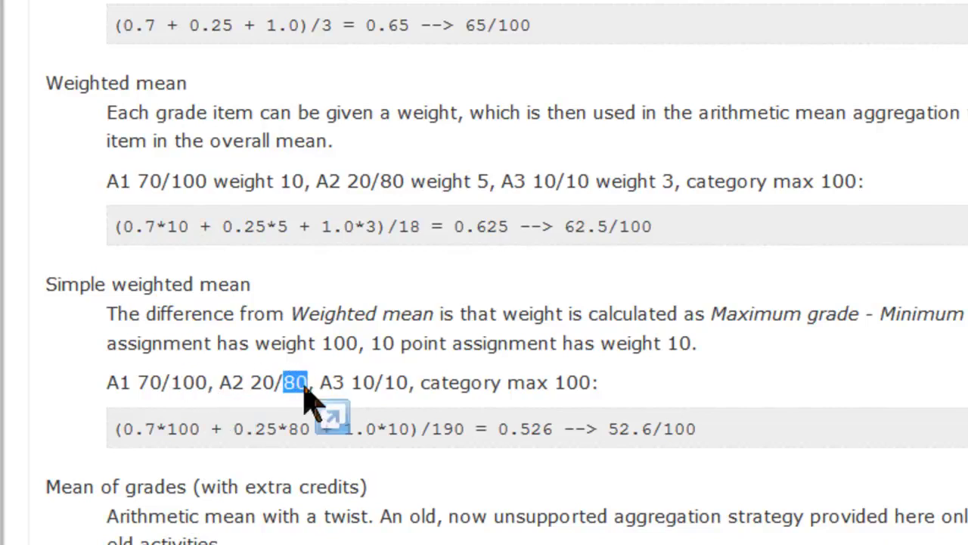
{"action": "left_click_drag", "start_coordinate": [384, 382], "coordinate": [466, 436]}
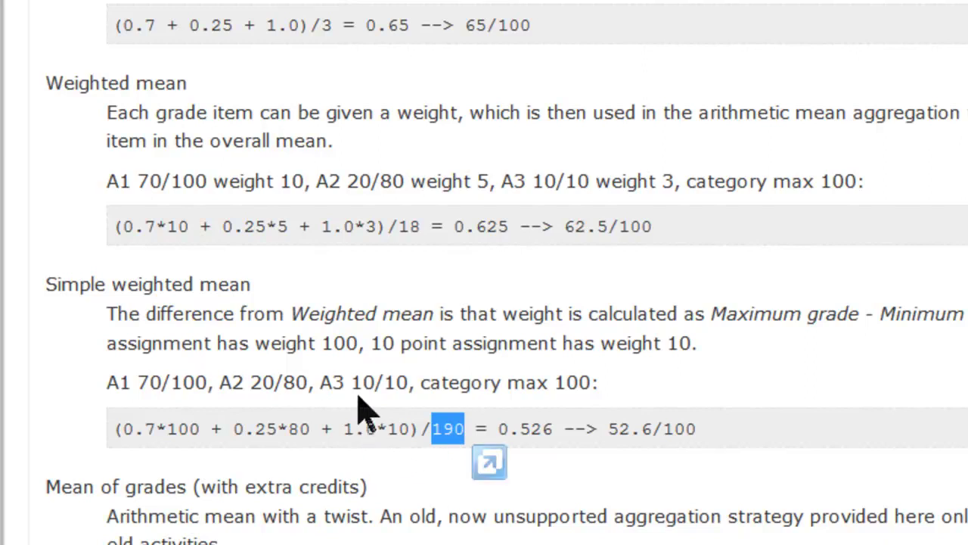
{"action": "left_click", "coordinate": [406, 394]}
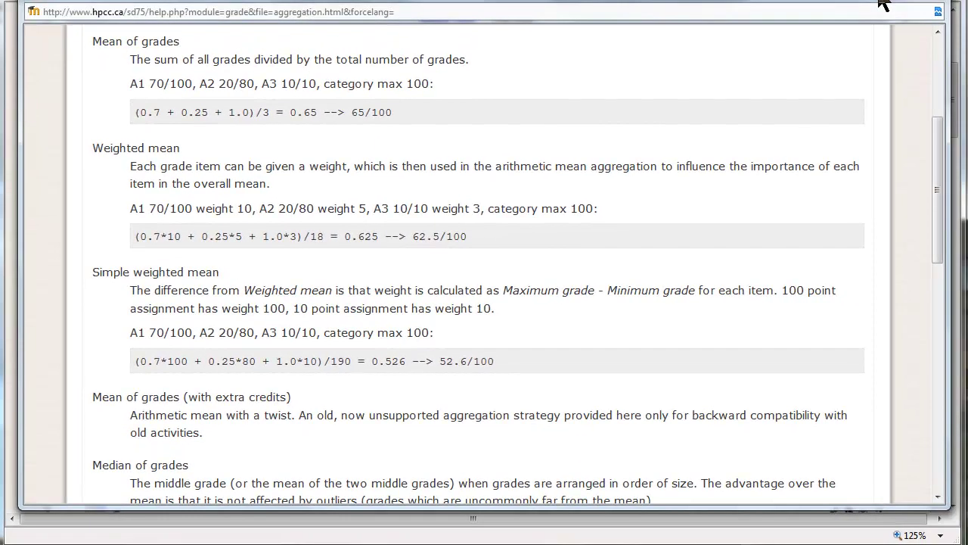
Step: Close the help and switch Unit Assignments aggregation to Weighted mean of grades
{"action": "left_click", "coordinate": [883, 5]}
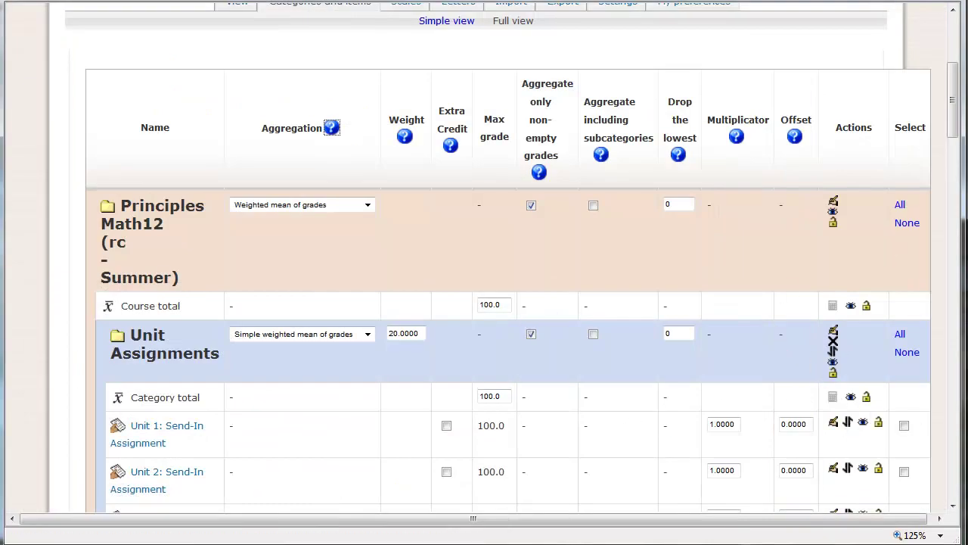
{"action": "scroll", "coordinate": [663, 460], "scroll_direction": "down", "scroll_amount": 3}
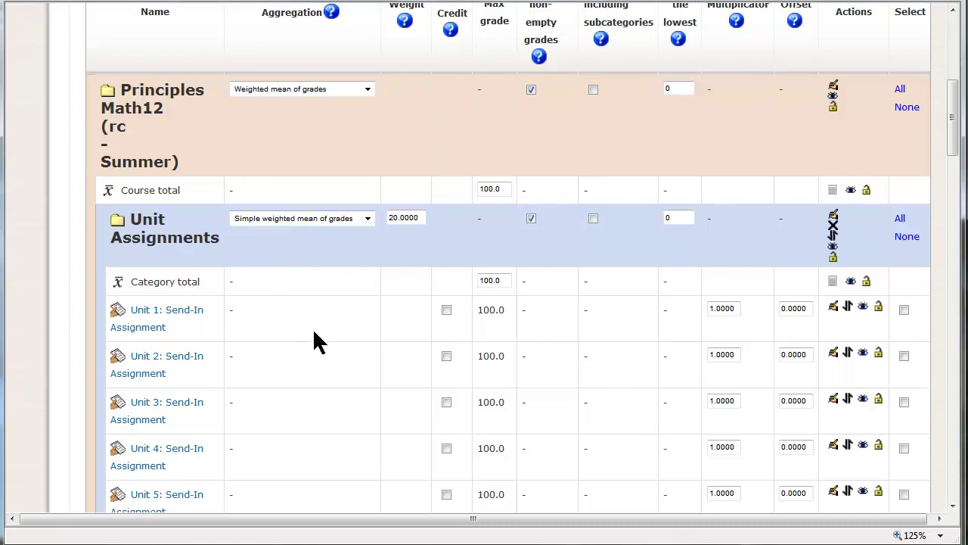
{"action": "scroll", "coordinate": [314, 333], "scroll_direction": "down", "scroll_amount": 3}
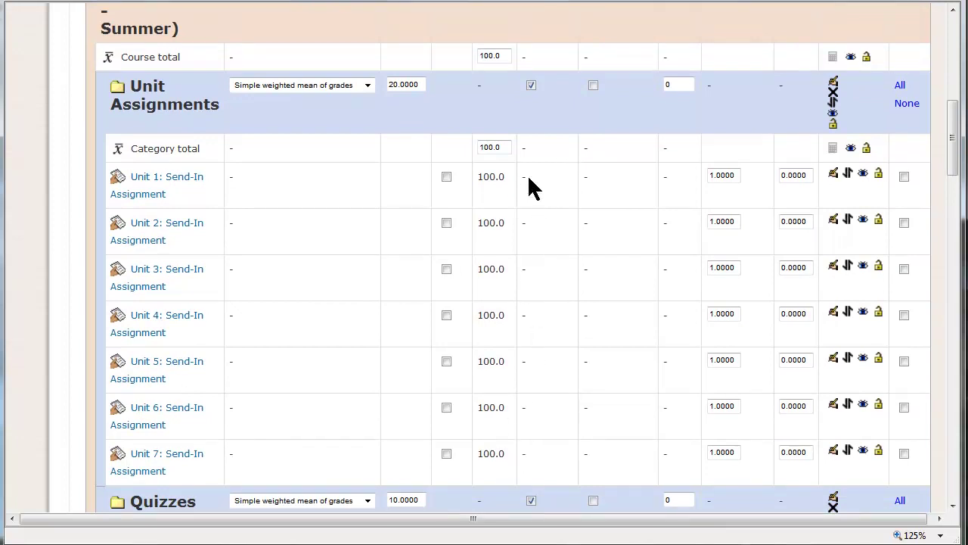
{"action": "left_click", "coordinate": [368, 86]}
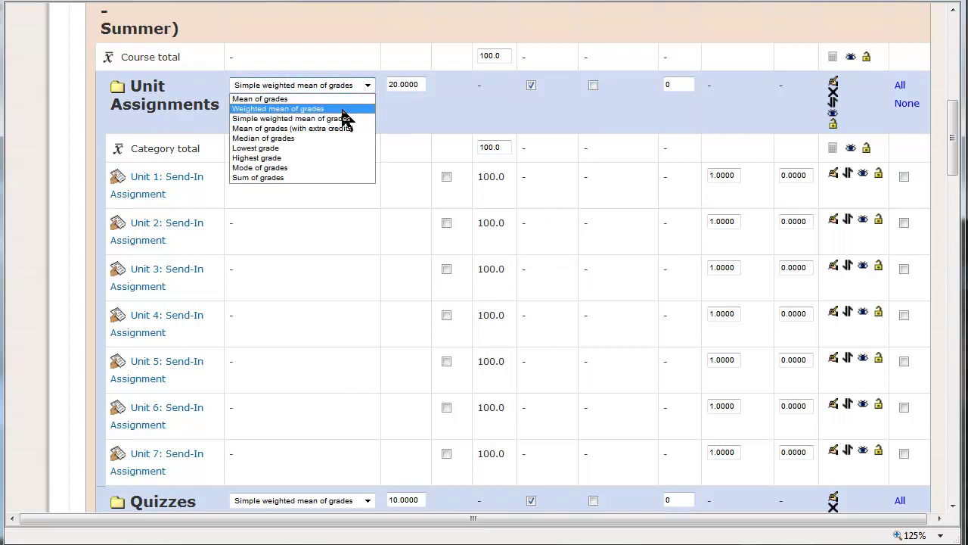
{"action": "left_click", "coordinate": [344, 111]}
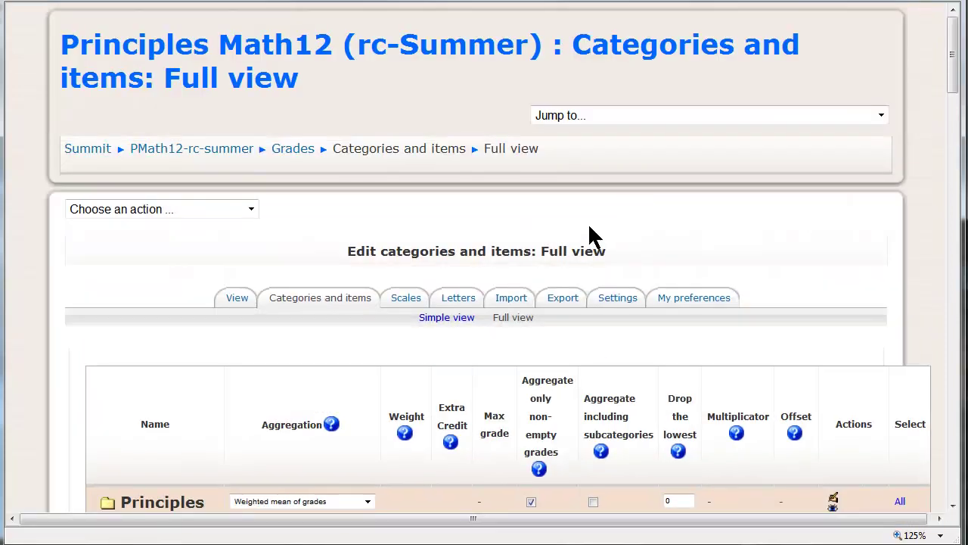
Step: Change the Quizzes category aggregation to Mean of grades
{"action": "scroll", "coordinate": [757, 492], "scroll_direction": "down", "scroll_amount": 5}
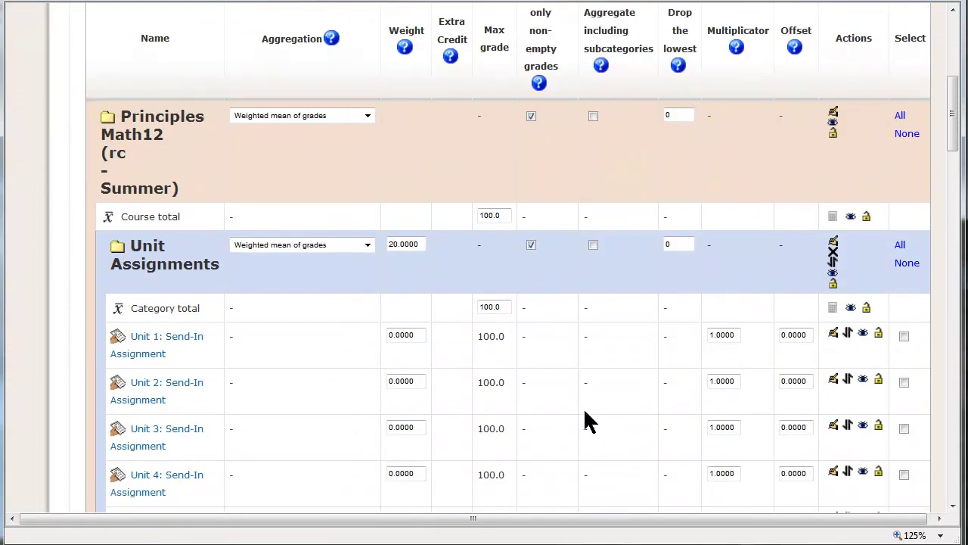
{"action": "scroll", "coordinate": [590, 422], "scroll_direction": "down", "scroll_amount": 6}
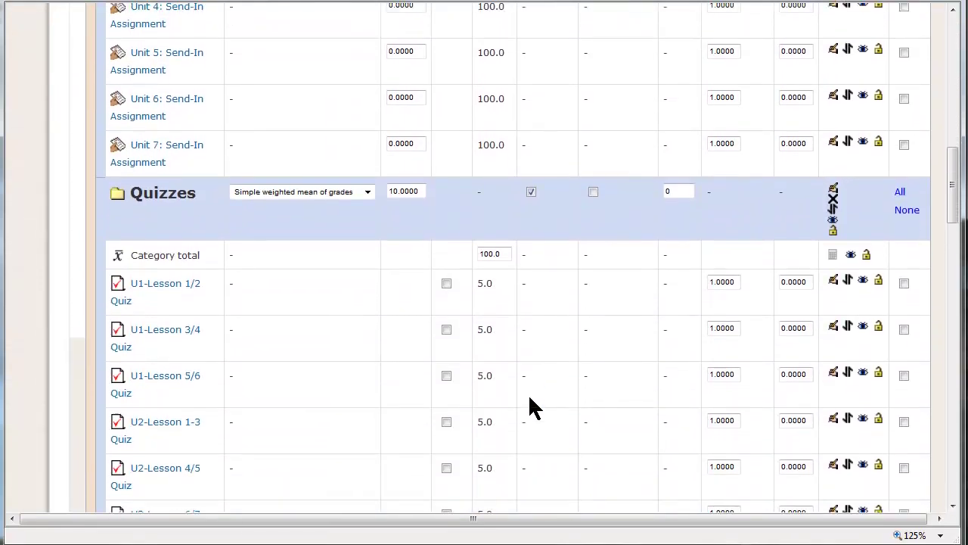
{"action": "scroll", "coordinate": [548, 327], "scroll_direction": "up", "scroll_amount": 1}
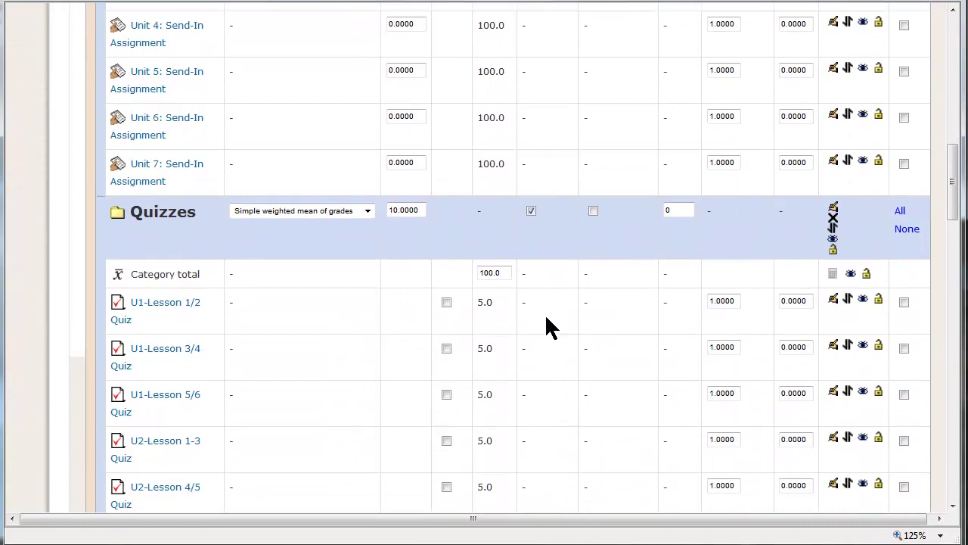
{"action": "scroll", "coordinate": [547, 306], "scroll_direction": "down", "scroll_amount": 1}
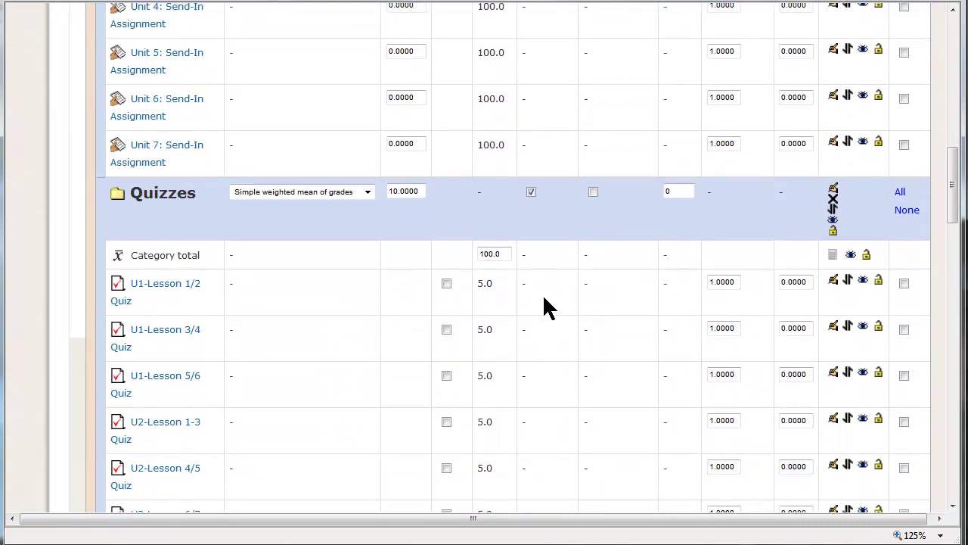
{"action": "scroll", "coordinate": [544, 298], "scroll_direction": "down", "scroll_amount": 4}
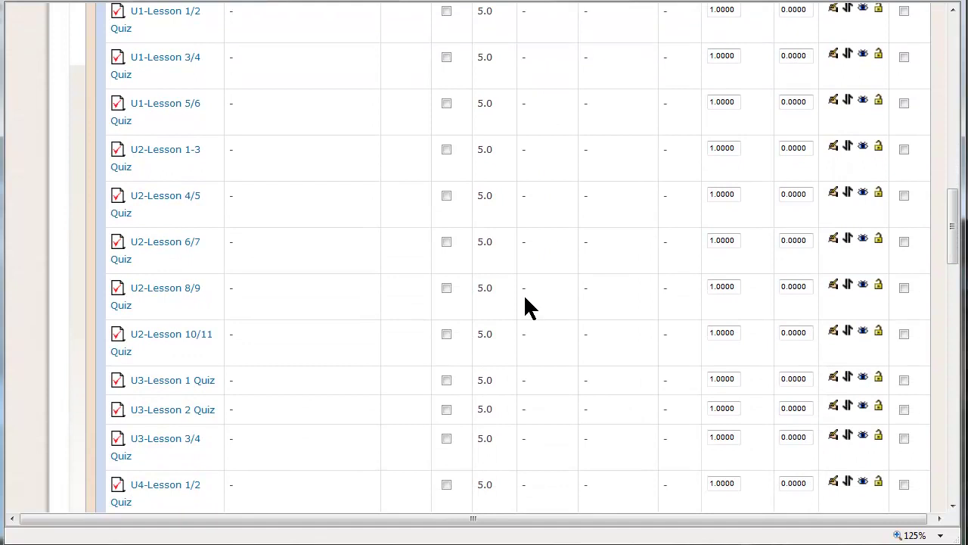
{"action": "scroll", "coordinate": [524, 302], "scroll_direction": "down", "scroll_amount": 5}
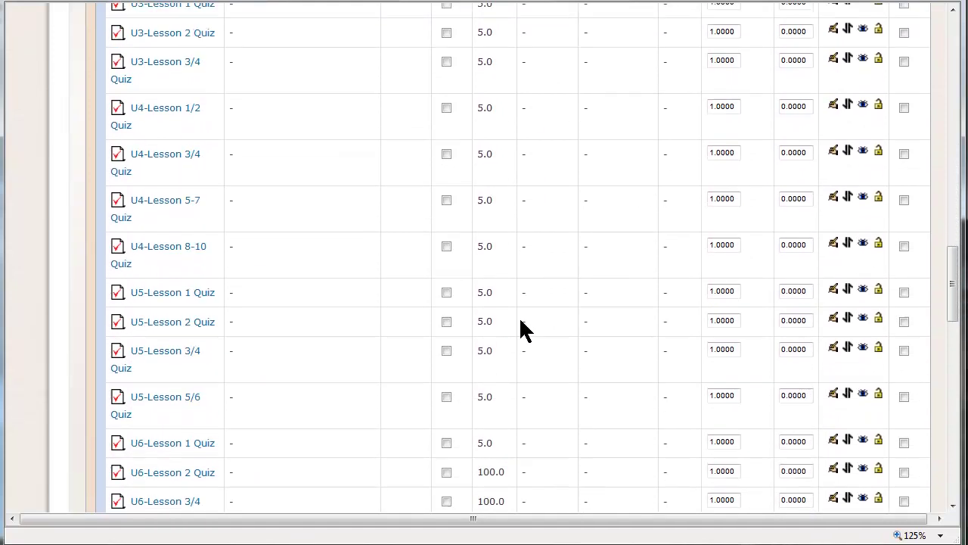
{"action": "scroll", "coordinate": [526, 330], "scroll_direction": "down", "scroll_amount": 2}
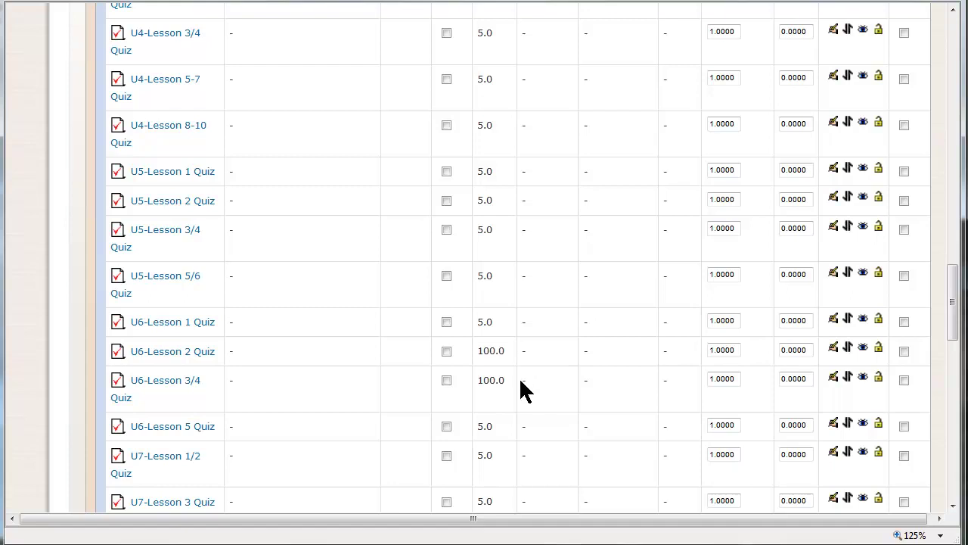
{"action": "scroll", "coordinate": [526, 389], "scroll_direction": "up", "scroll_amount": 10}
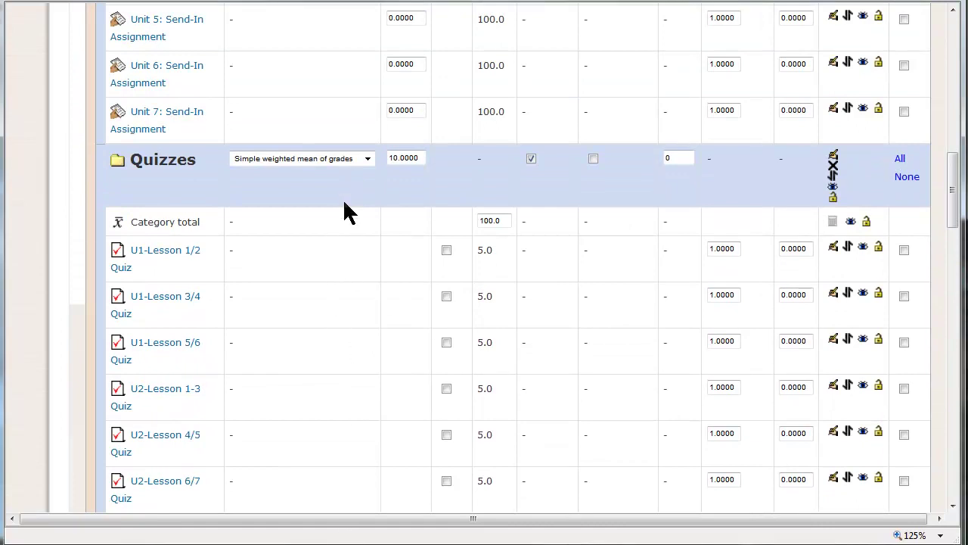
{"action": "left_click", "coordinate": [367, 161]}
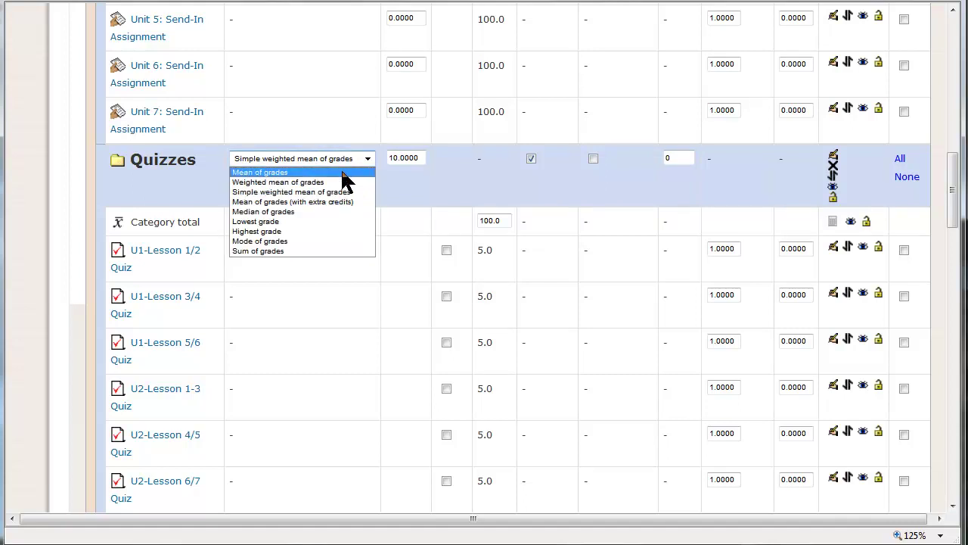
{"action": "left_click", "coordinate": [343, 173]}
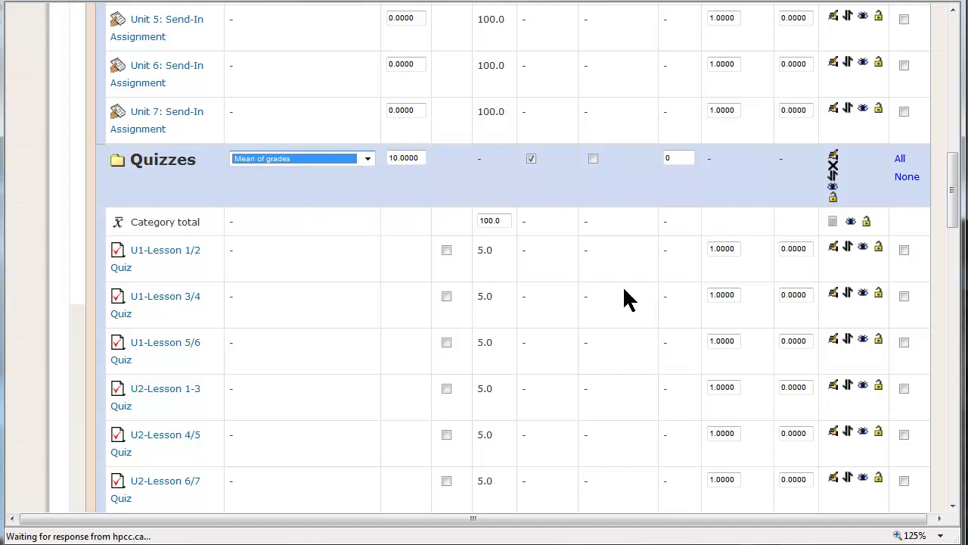
{"action": "scroll", "coordinate": [625, 299], "scroll_direction": "down", "scroll_amount": 5}
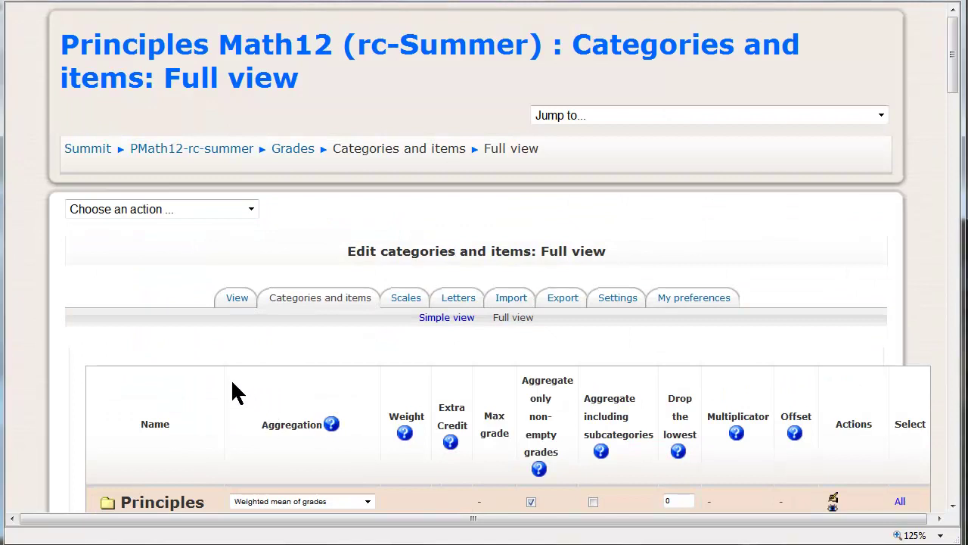
Step: Keep the course on Weighted mean of grades, change Unit Assignments weight 20 to 40, and save
{"action": "scroll", "coordinate": [233, 391], "scroll_direction": "down", "scroll_amount": 3}
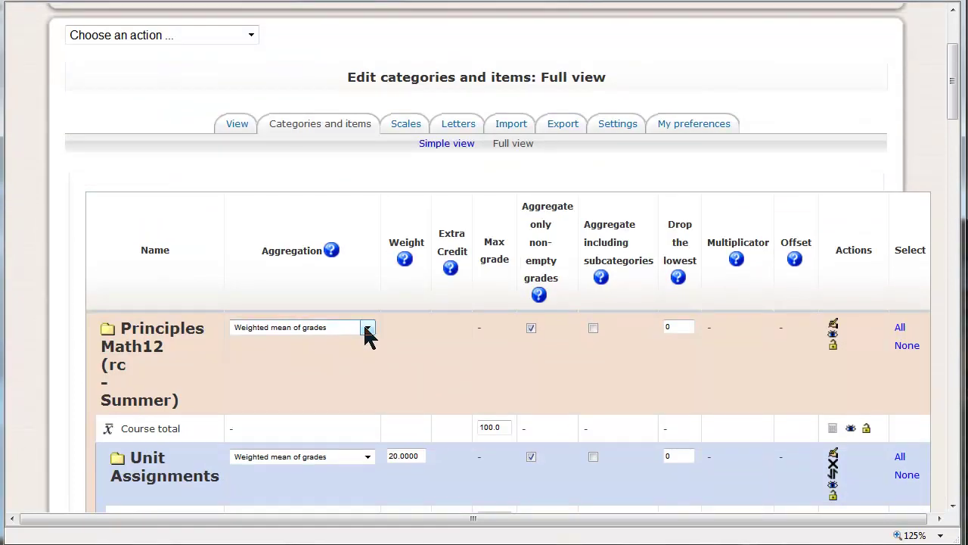
{"action": "left_click", "coordinate": [368, 327]}
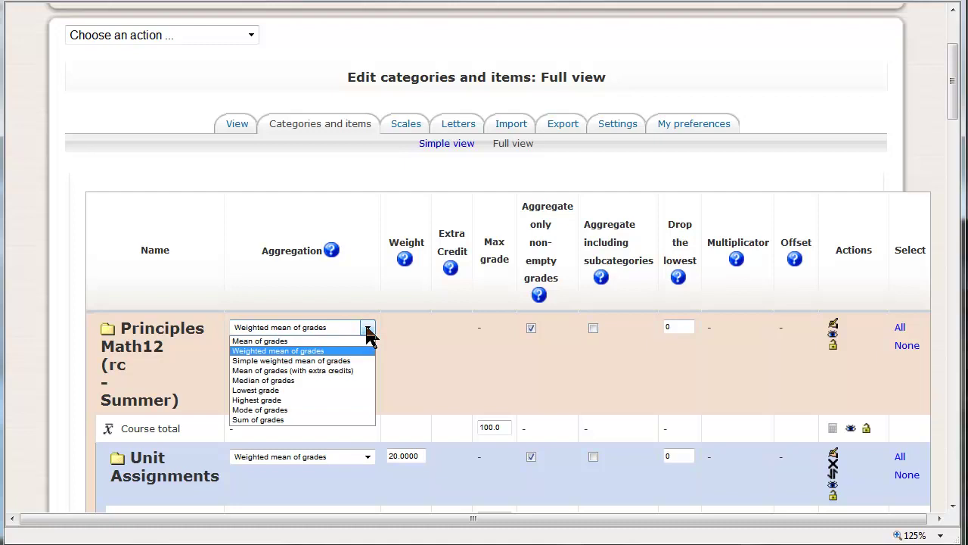
{"action": "left_click", "coordinate": [435, 341]}
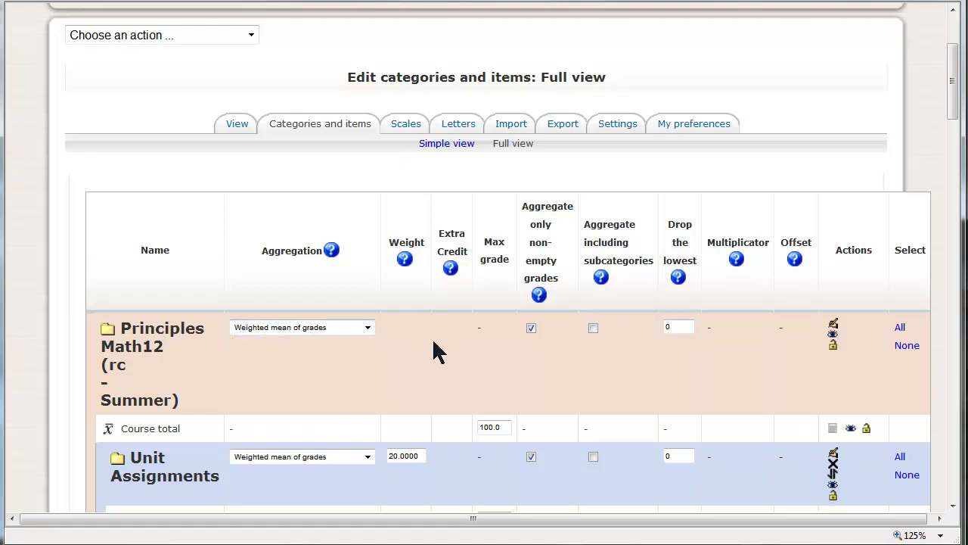
{"action": "scroll", "coordinate": [441, 355], "scroll_direction": "down", "scroll_amount": 3}
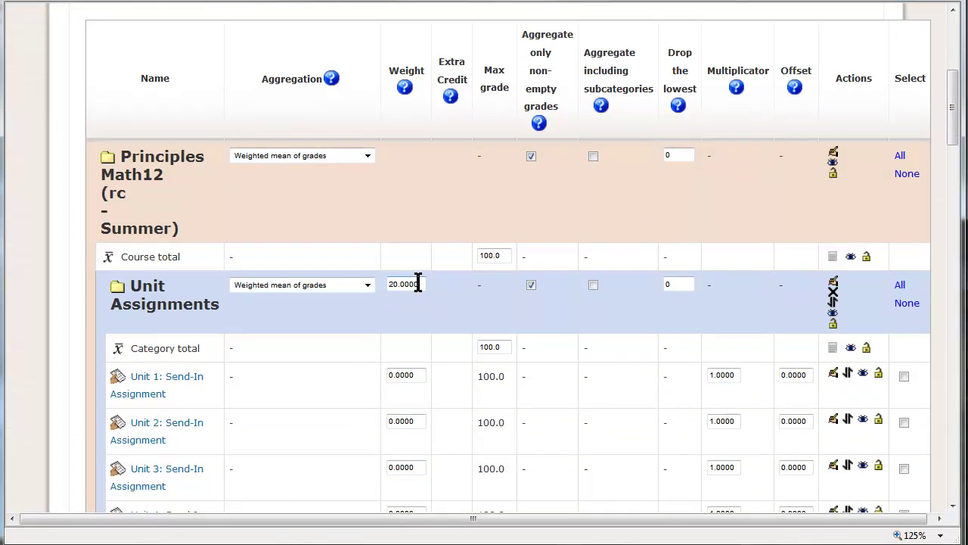
{"action": "left_click_drag", "start_coordinate": [418, 284], "coordinate": [389, 284]}
{"action": "type", "text": "40"}
{"action": "scroll", "coordinate": [447, 312], "scroll_direction": "down", "scroll_amount": 20}
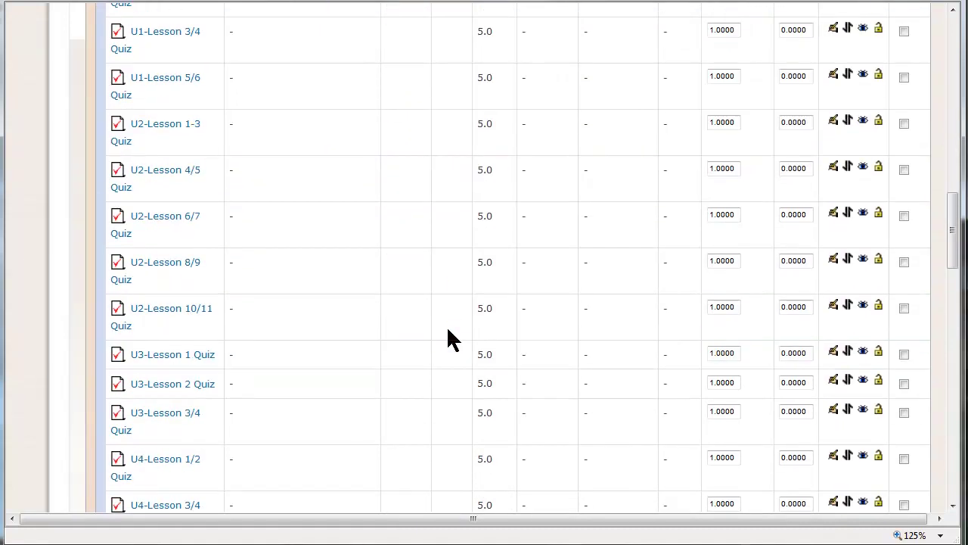
{"action": "scroll", "coordinate": [446, 333], "scroll_direction": "down", "scroll_amount": 10}
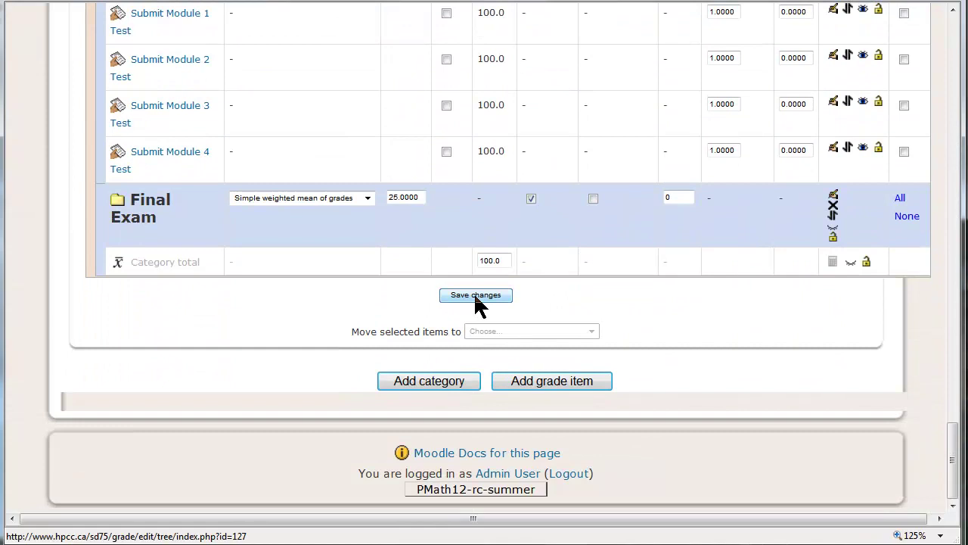
{"action": "left_click", "coordinate": [475, 297]}
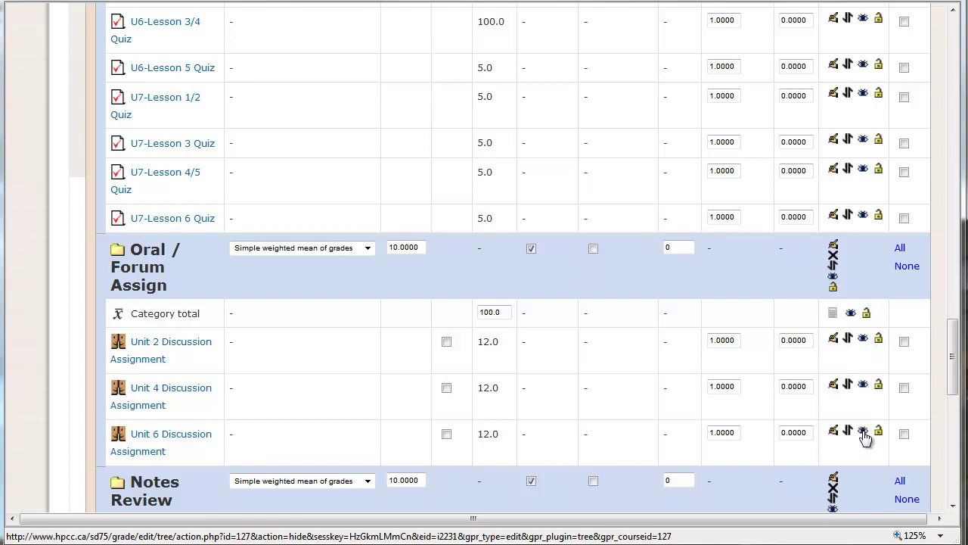
Step: Hide the Oral / Forum Assign category and its three discussion assignments
{"action": "left_click", "coordinate": [850, 313]}
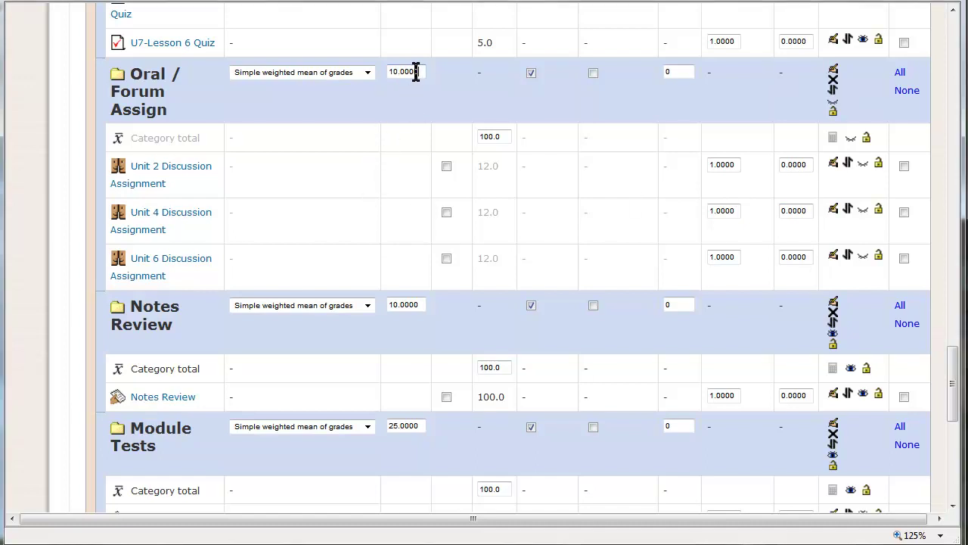
Step: Replace the Oral / Forum Assign weight of 10.0000 with 5 and save the gradebook
{"action": "left_click_drag", "start_coordinate": [415, 71], "coordinate": [368, 68]}
{"action": "type", "text": "5"}
{"action": "scroll", "coordinate": [497, 335], "scroll_direction": "down", "scroll_amount": 10}
{"action": "left_click", "coordinate": [472, 296]}
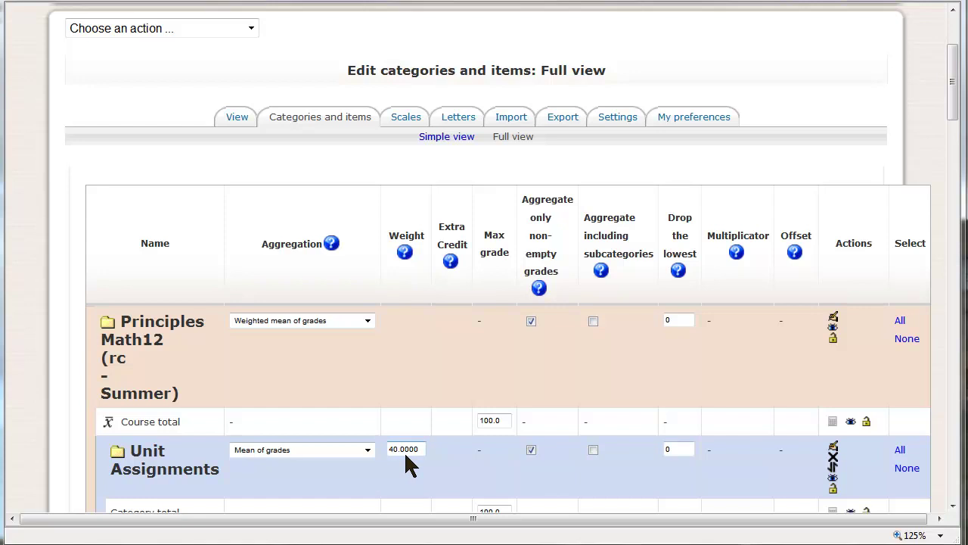
{"action": "scroll", "coordinate": [415, 378], "scroll_direction": "up", "scroll_amount": 3}
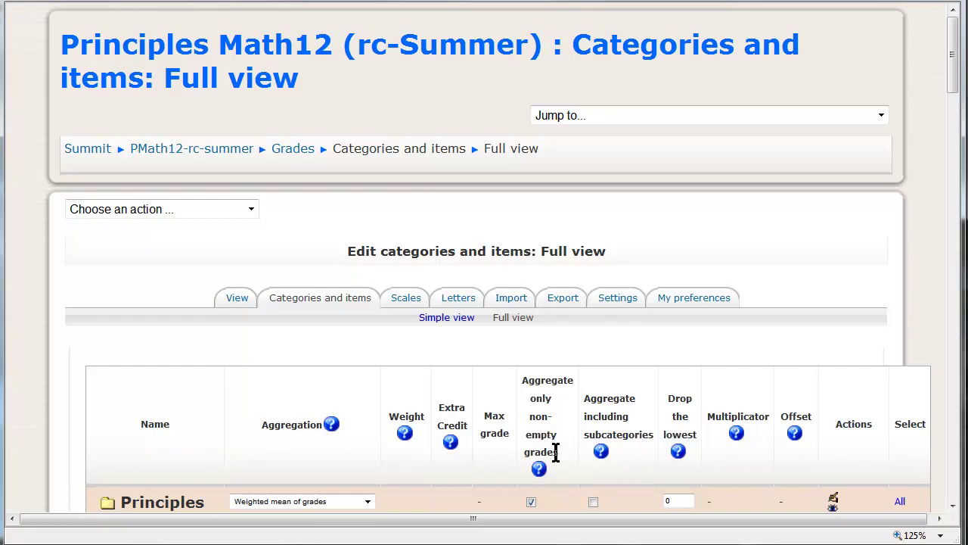
{"action": "scroll", "coordinate": [556, 452], "scroll_direction": "down", "scroll_amount": 3}
{"action": "scroll", "coordinate": [554, 445], "scroll_direction": "down", "scroll_amount": 6}
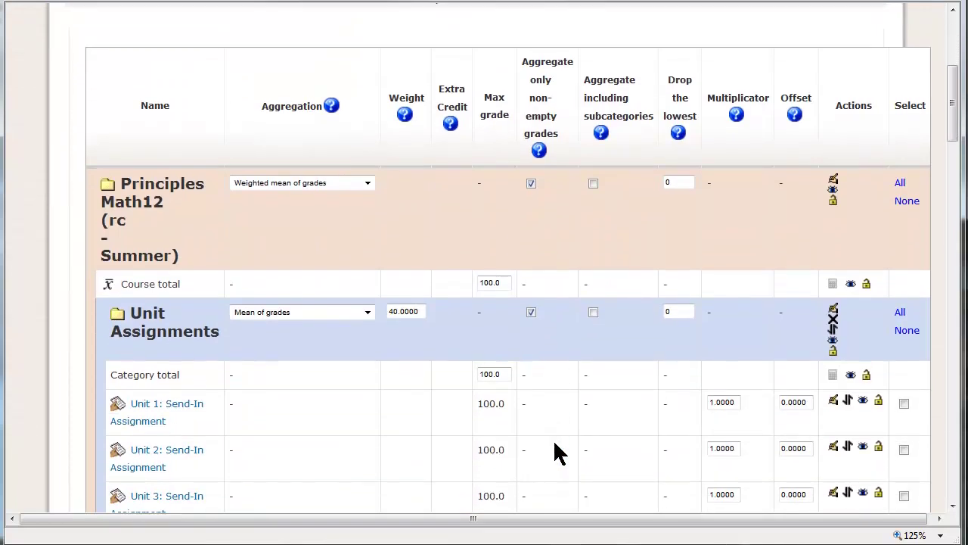
{"action": "scroll", "coordinate": [555, 438], "scroll_direction": "down", "scroll_amount": 15}
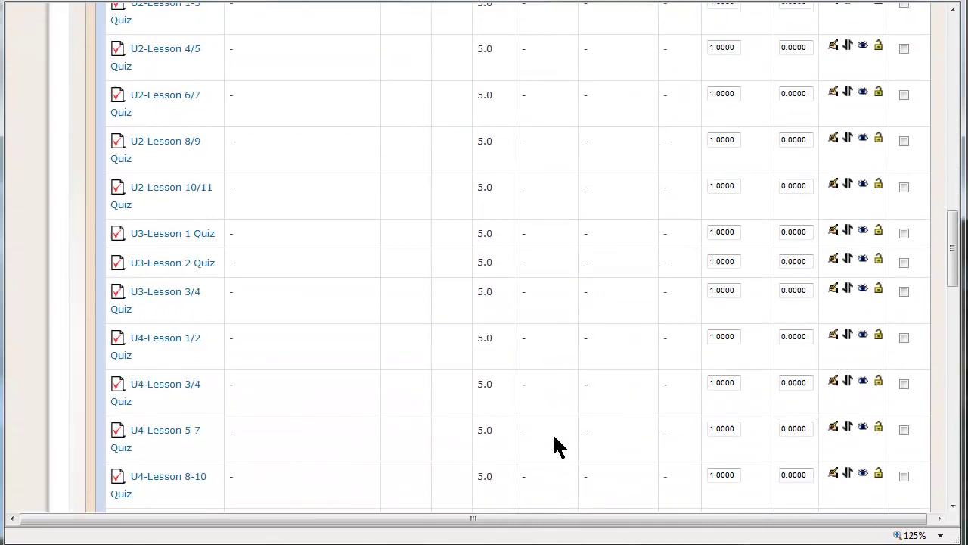
{"action": "scroll", "coordinate": [552, 443], "scroll_direction": "up", "scroll_amount": 6}
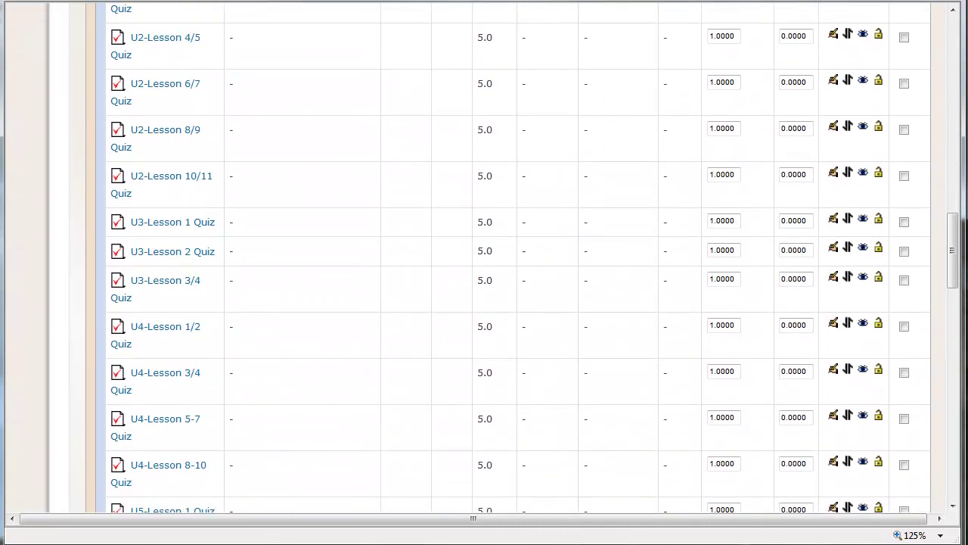